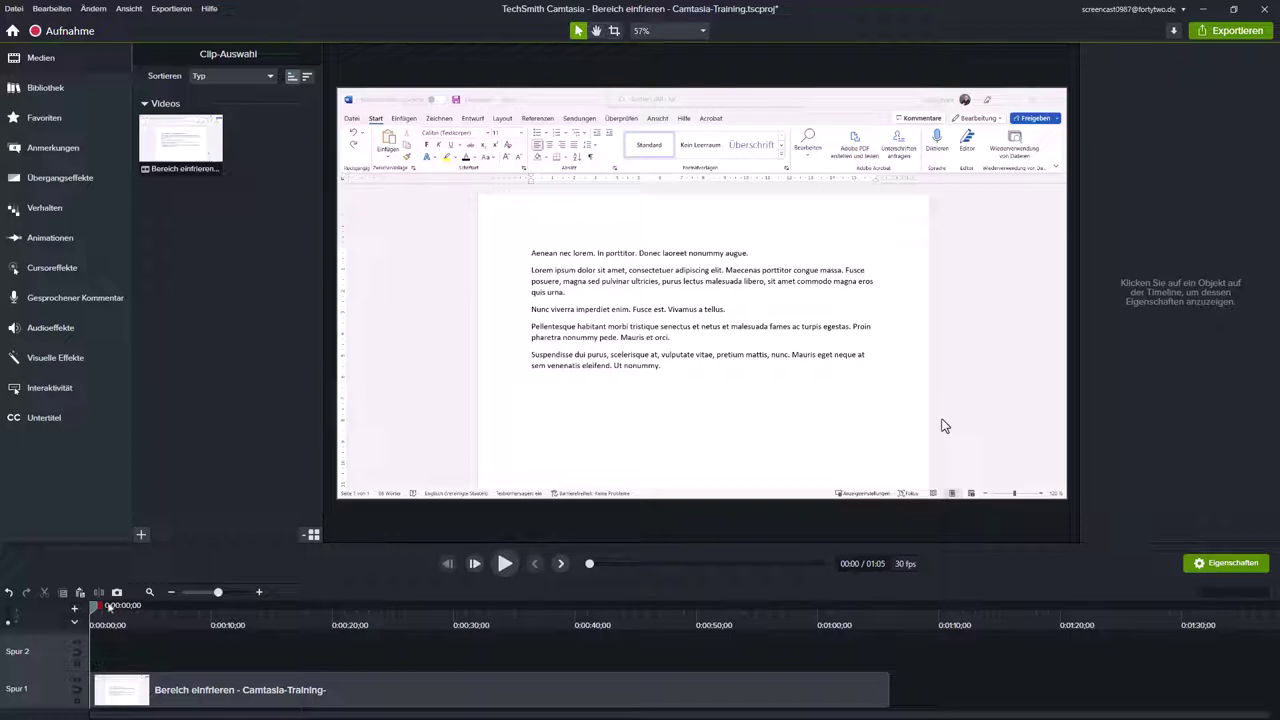
# Scrub through the recording to locate the Outlook notification and the floating formatting toolbar in the Word document.
pyautogui.moveTo(93, 608); pyautogui.dragTo(632, 615)
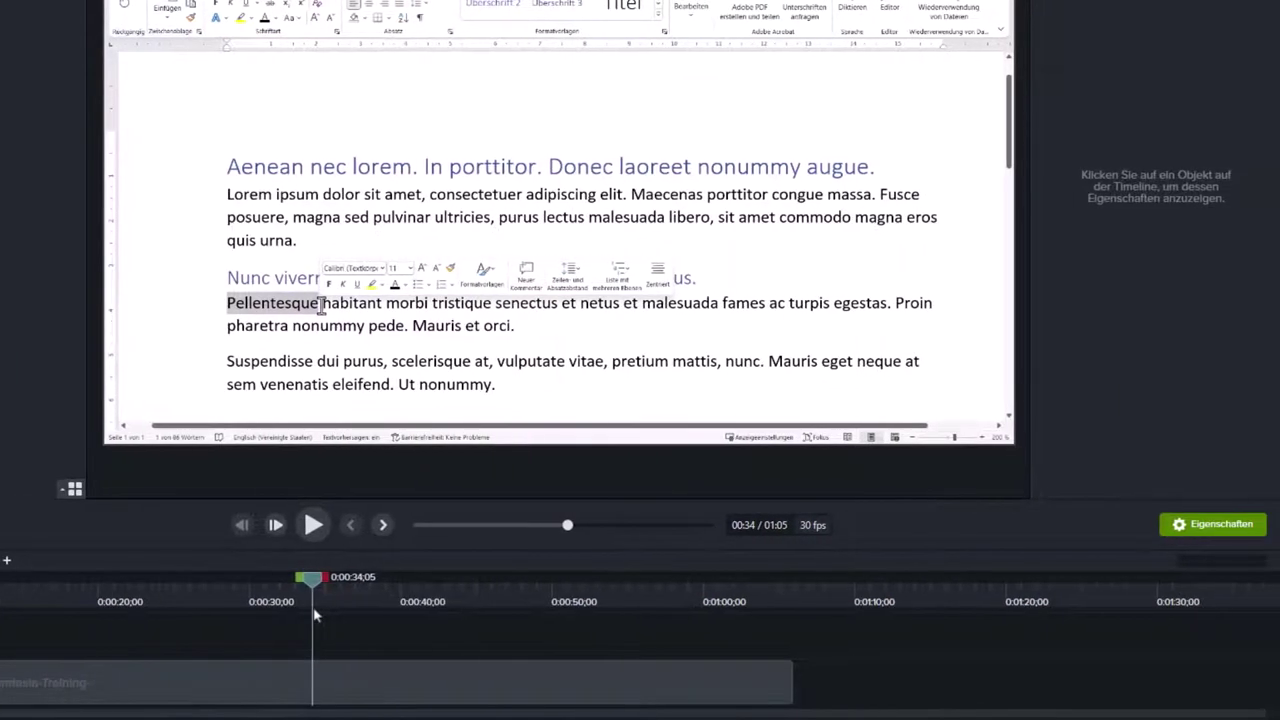
pyautogui.moveTo(314, 615); pyautogui.dragTo(349, 620)
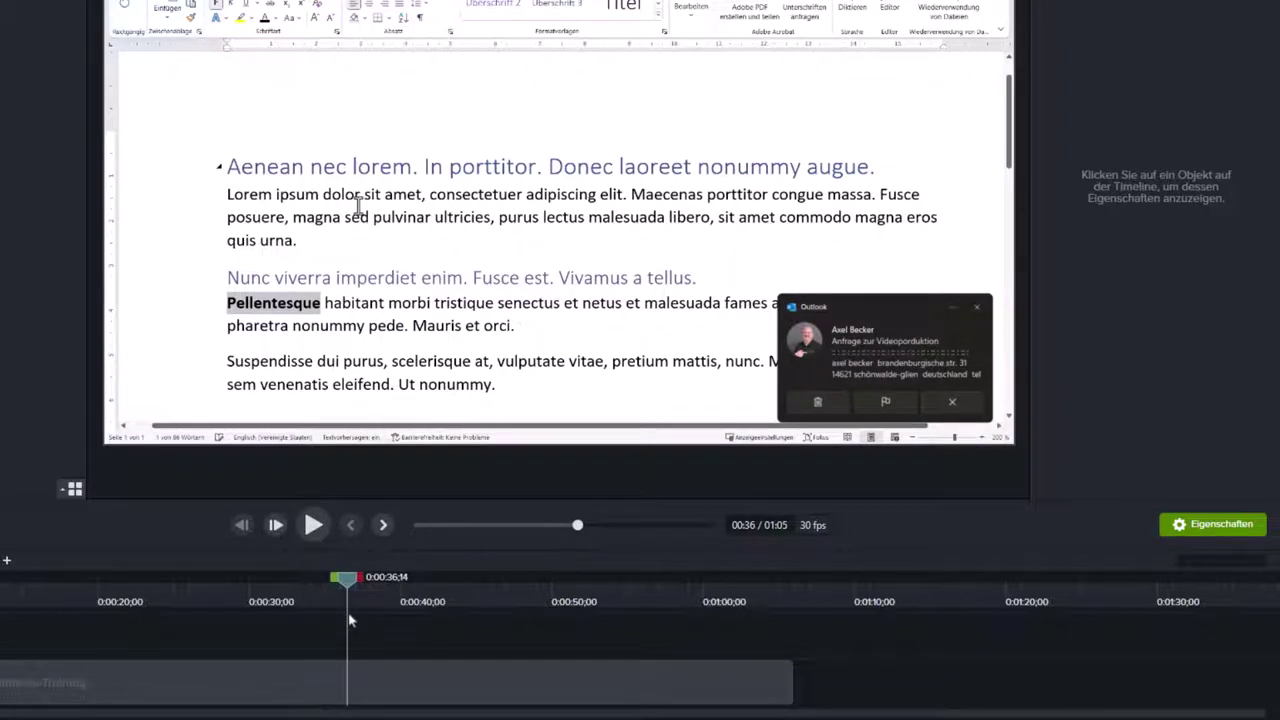
pyautogui.moveTo(349, 620); pyautogui.dragTo(0, 648)
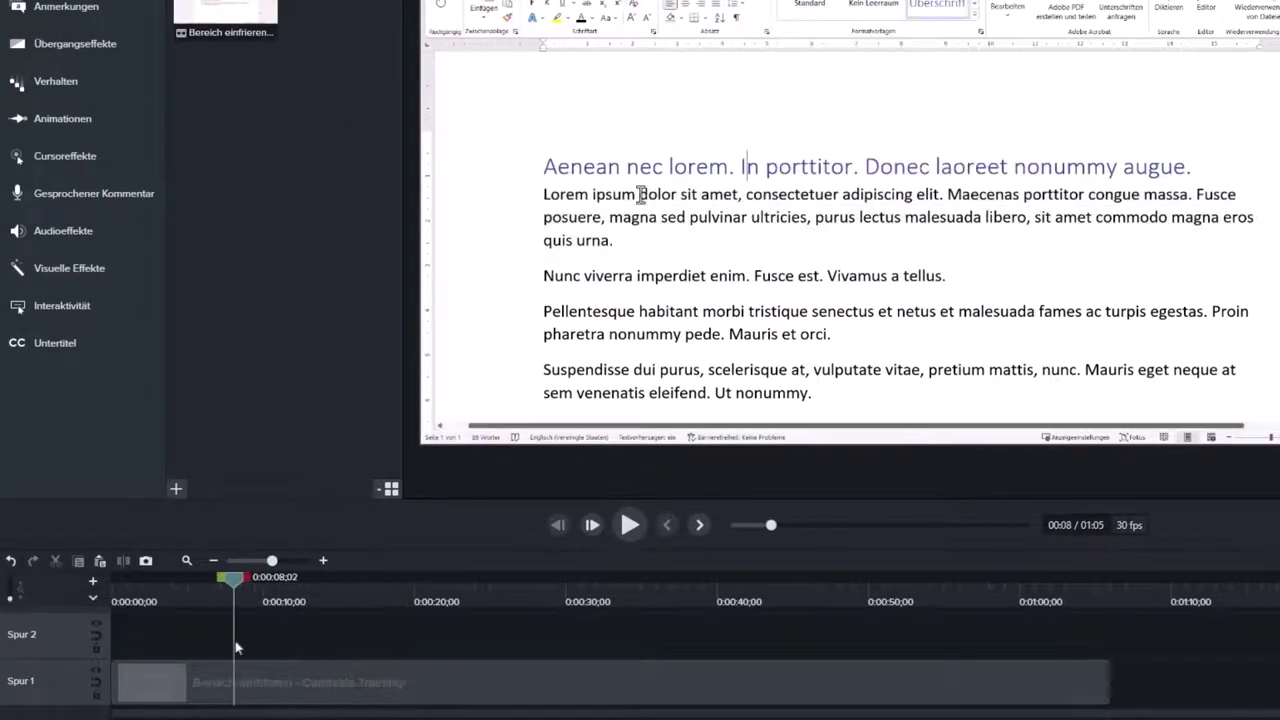
pyautogui.moveTo(237, 648); pyautogui.dragTo(381, 650)
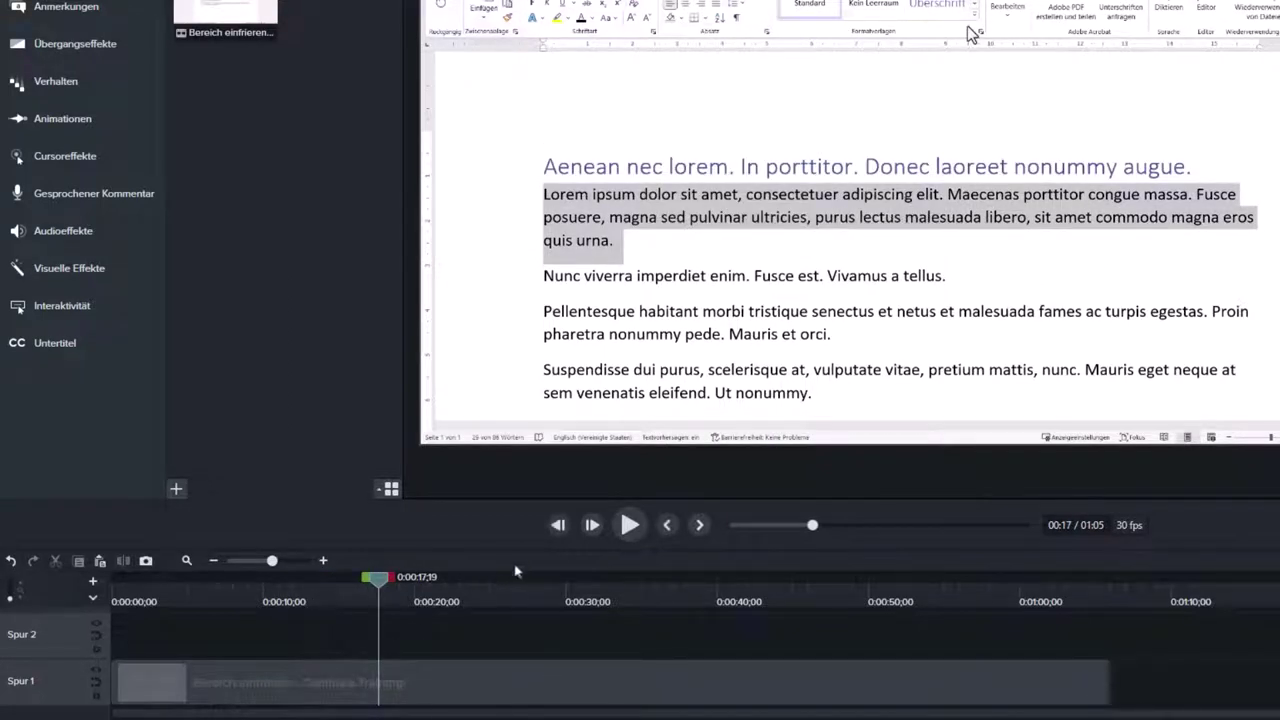
# At 0:00:15;03, apply the Bereich einfrieren visual effect to the Spur 1 clip and move its region towards the floating formatting toolbar.
pyautogui.moveTo(378, 586); pyautogui.dragTo(340, 602)
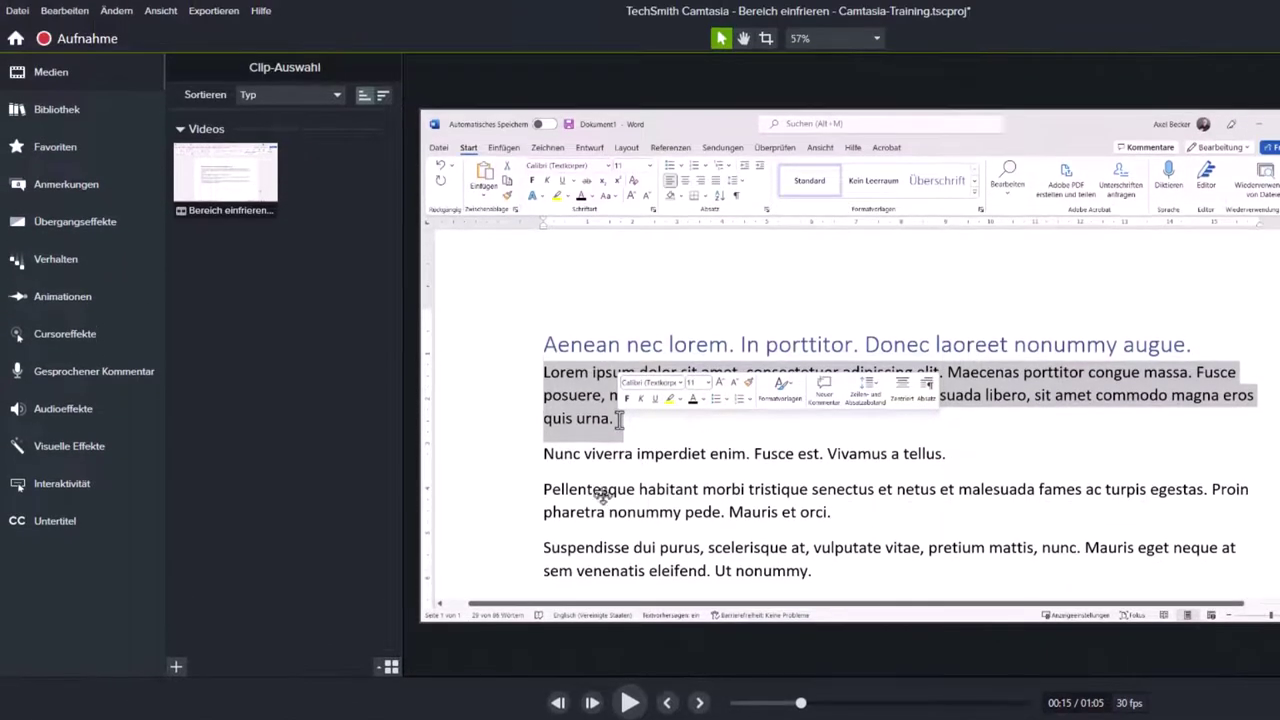
pyautogui.click(65, 446)
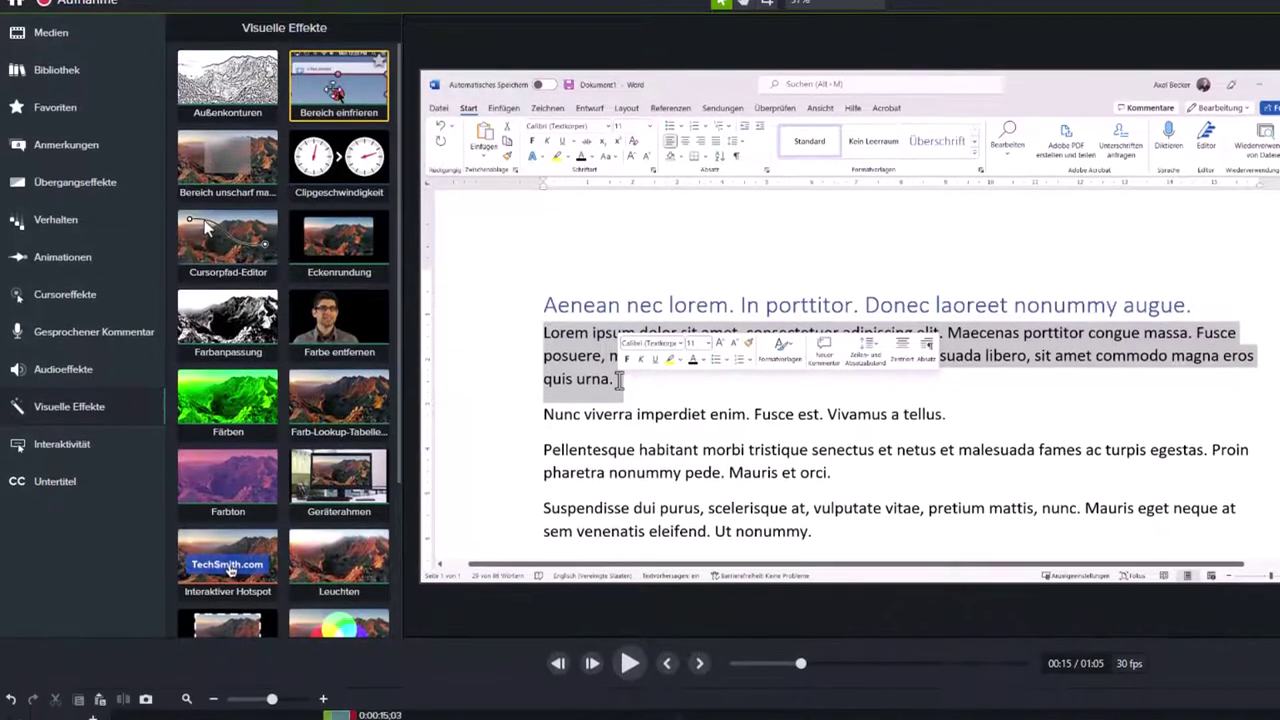
pyautogui.moveTo(338, 125); pyautogui.dragTo(340, 678)
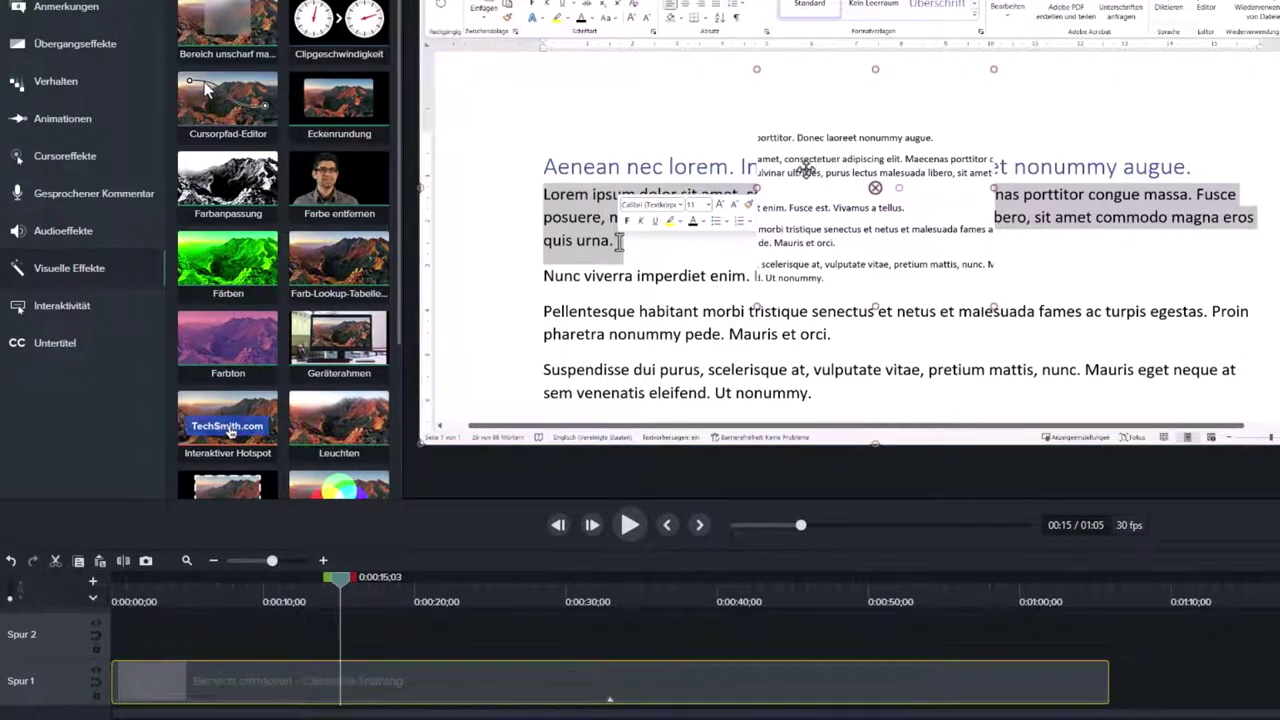
pyautogui.moveTo(875, 188); pyautogui.dragTo(830, 220)
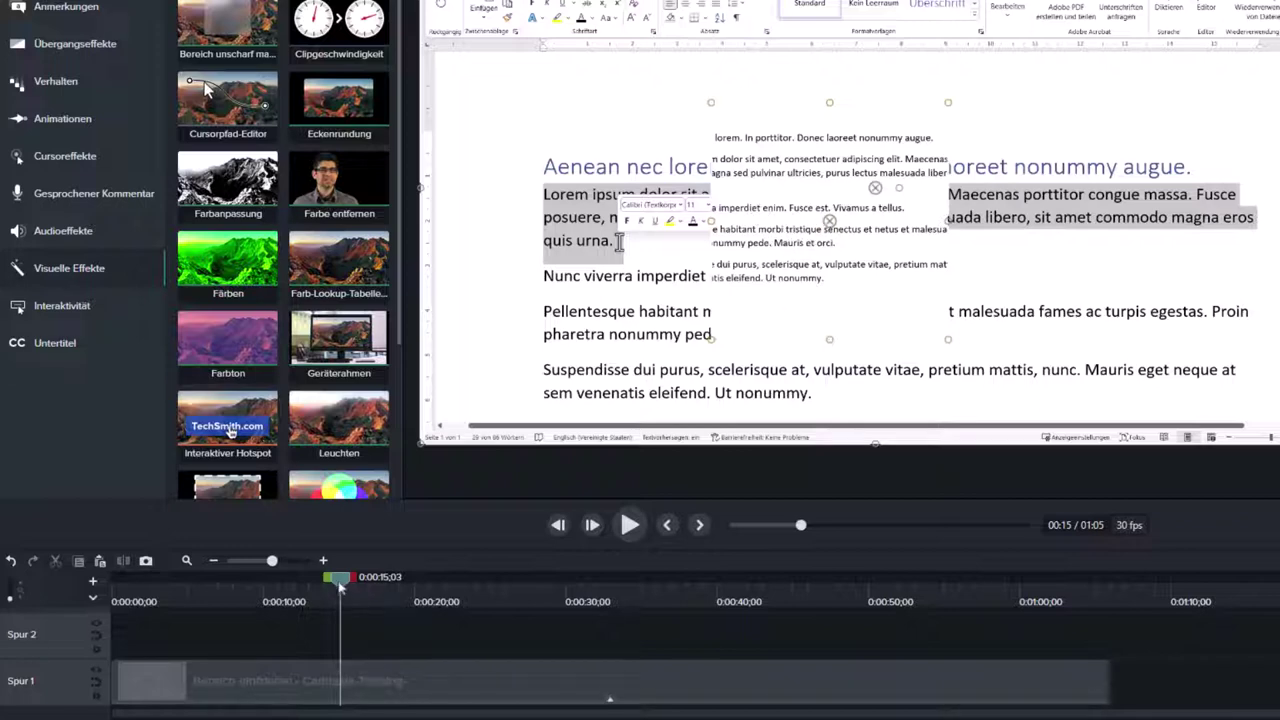
# Expand the clip's effects and trim the start of Bereich einfrieren to 0:00:14;23, before the formatting toolbar appears.
pyautogui.moveTo(341, 588); pyautogui.dragTo(323, 632)
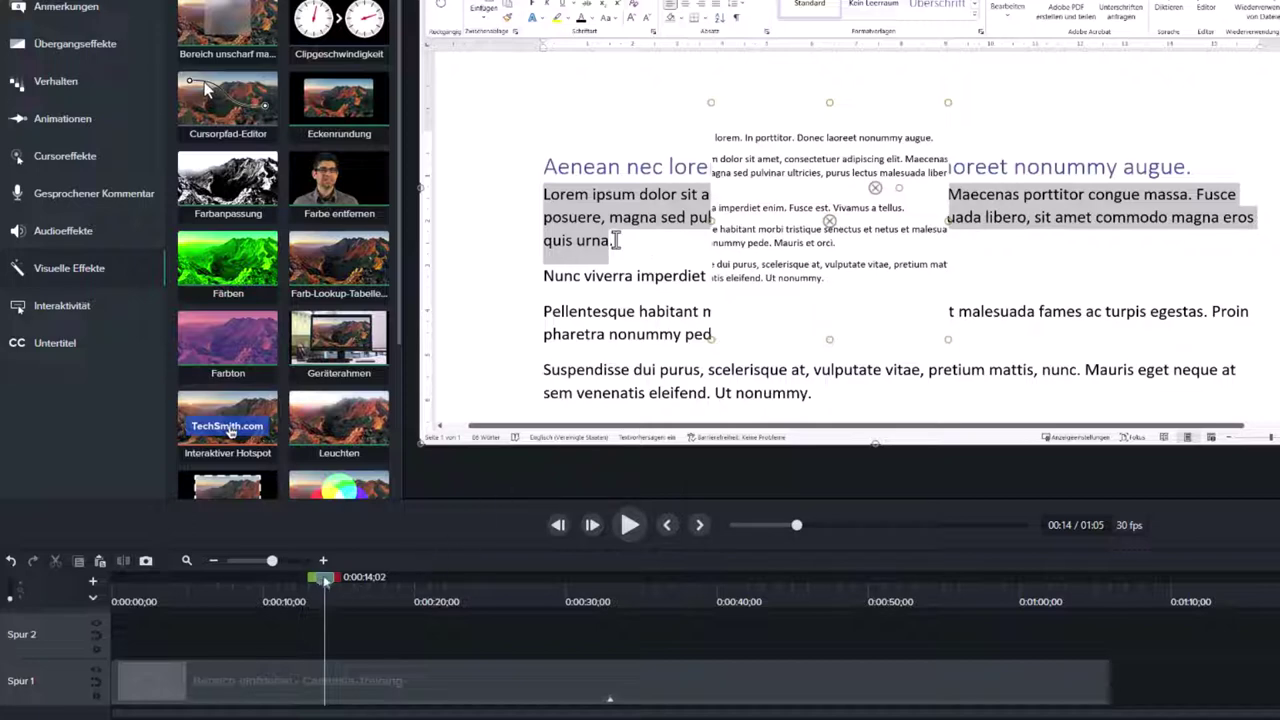
pyautogui.moveTo(324, 580)
pyautogui.mouseDown()
pyautogui.moveTo(336, 585)
pyautogui.moveTo(326, 588)
pyautogui.mouseUp()
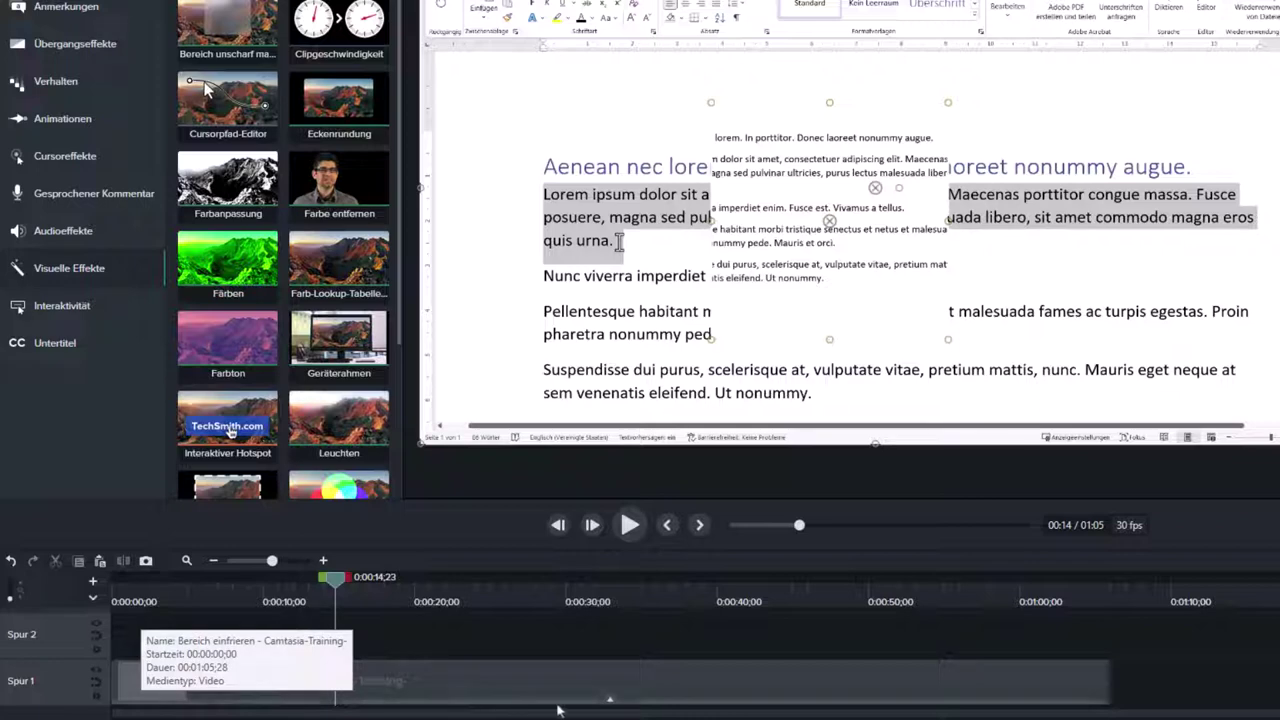
pyautogui.click(612, 703)
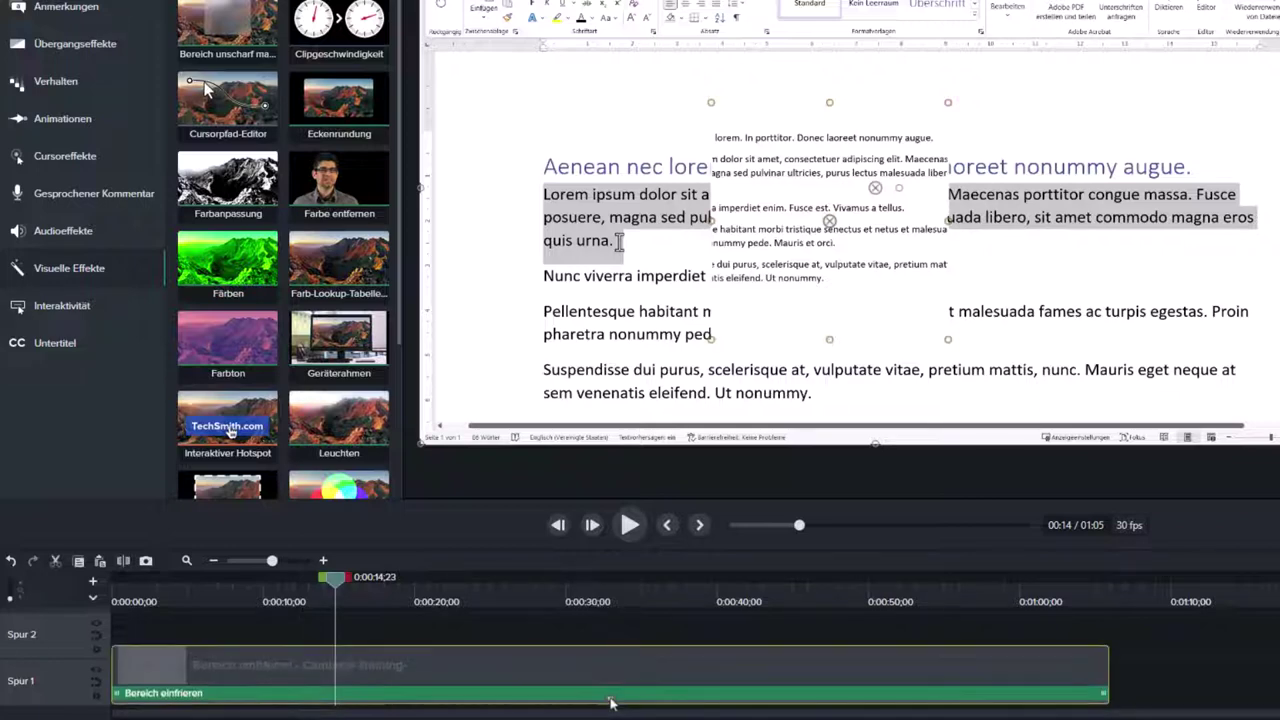
pyautogui.click(415, 694)
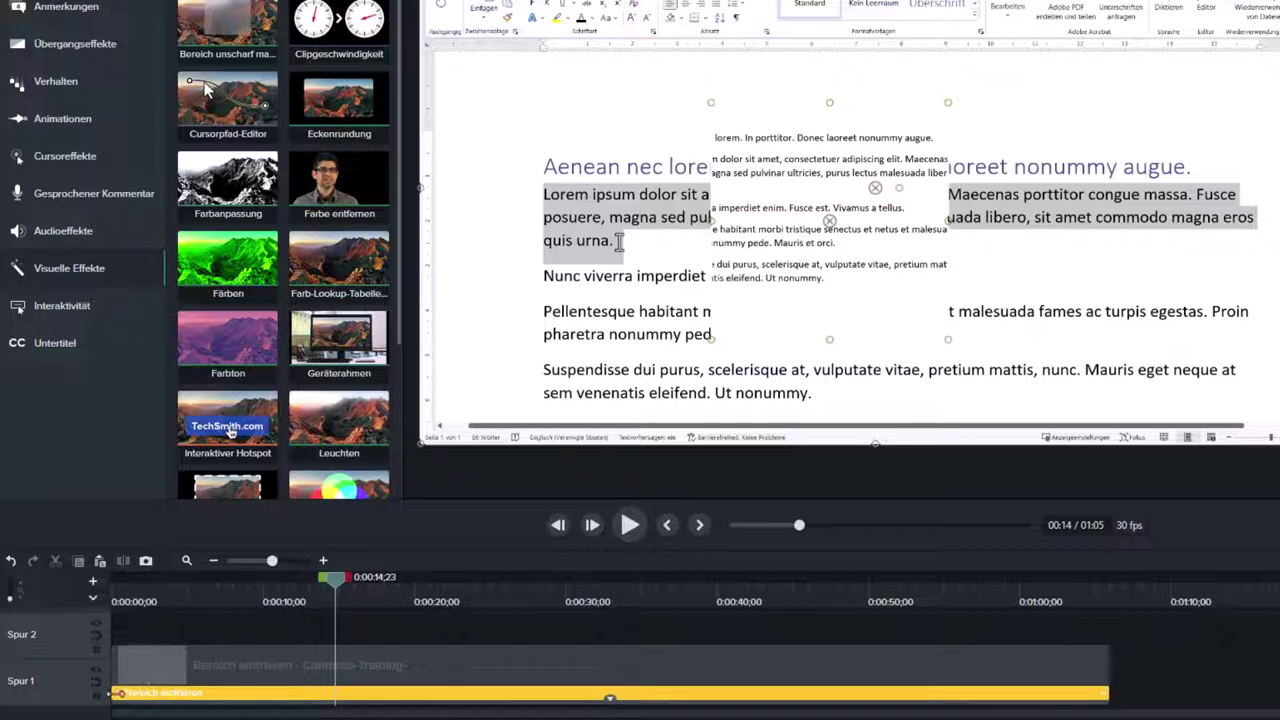
pyautogui.moveTo(155, 695); pyautogui.dragTo(336, 694)
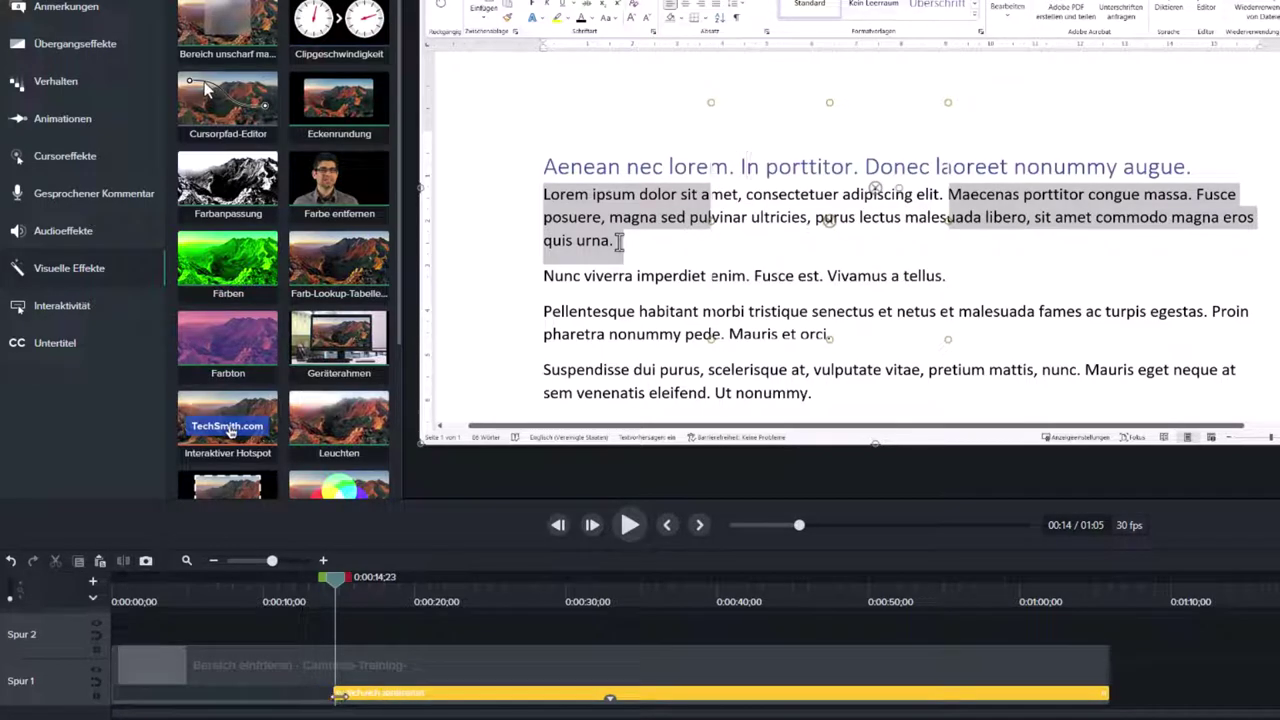
# At 0:00:15;15, resize the frozen region so it fits closely around the area of the floating formatting toolbar.
pyautogui.click(290, 562)
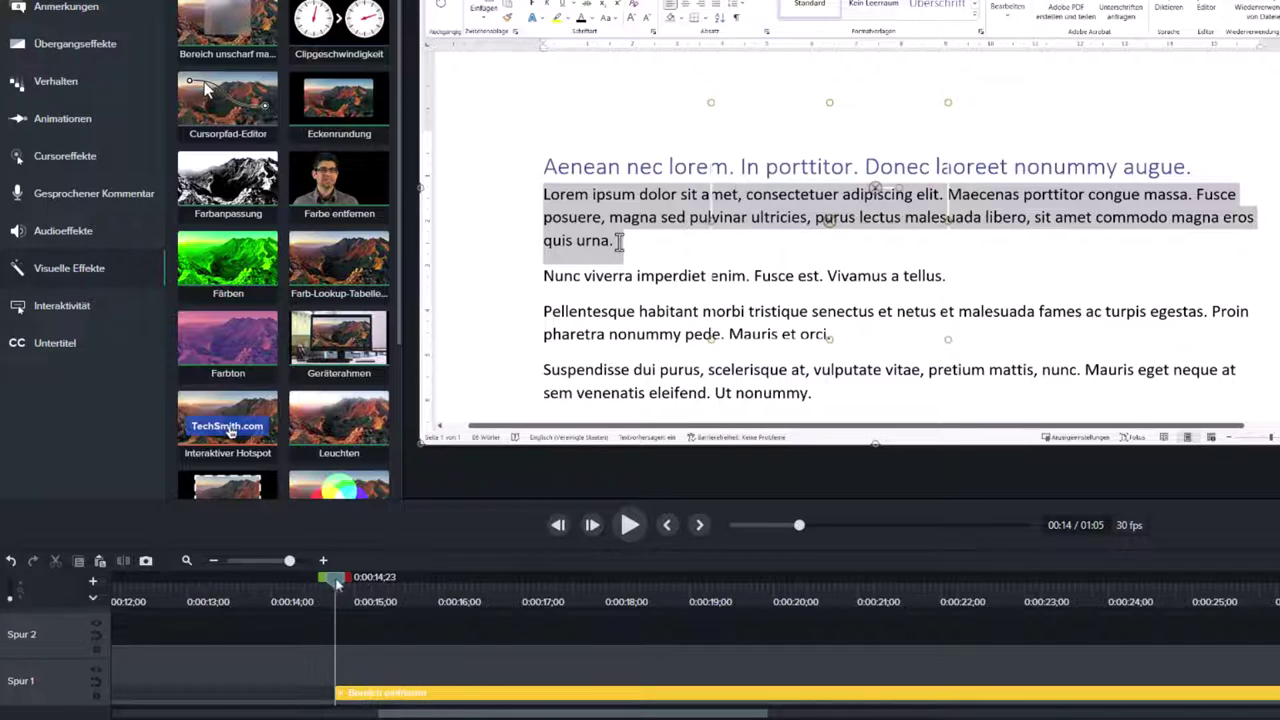
pyautogui.moveTo(337, 585); pyautogui.dragTo(397, 590)
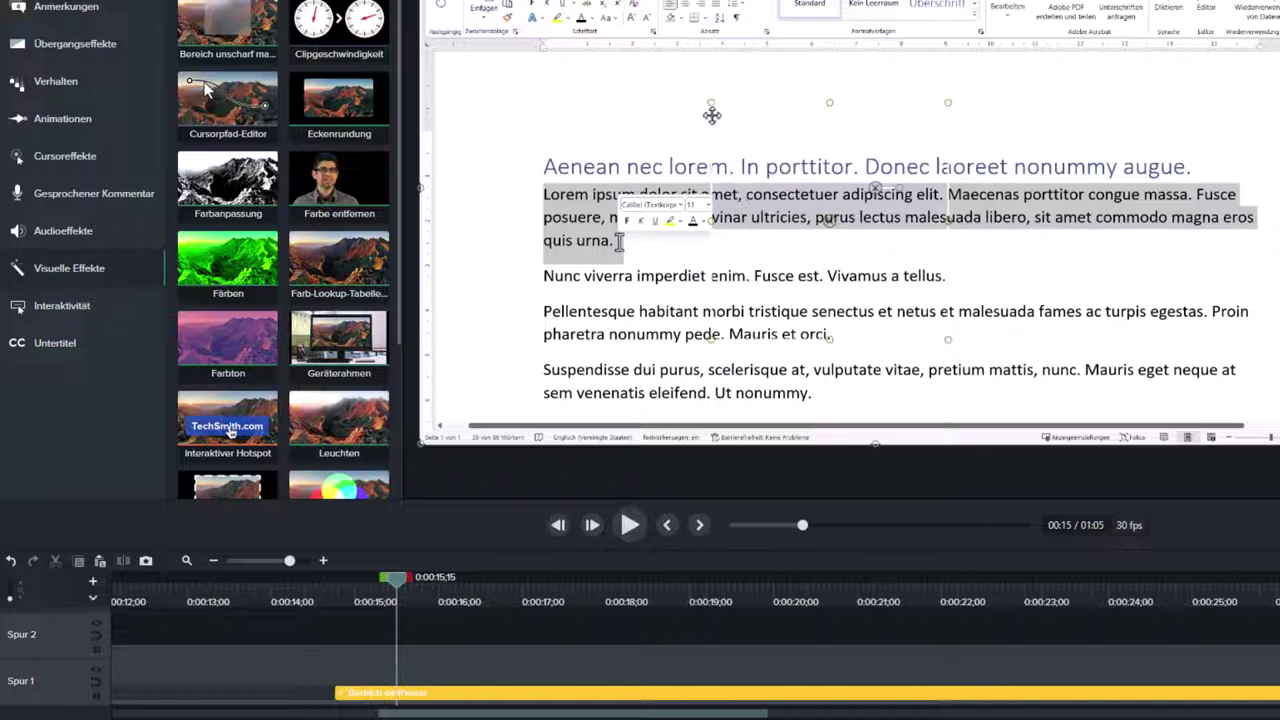
pyautogui.moveTo(711, 110)
pyautogui.mouseDown()
pyautogui.moveTo(645, 185)
pyautogui.moveTo(615, 190)
pyautogui.mouseUp()
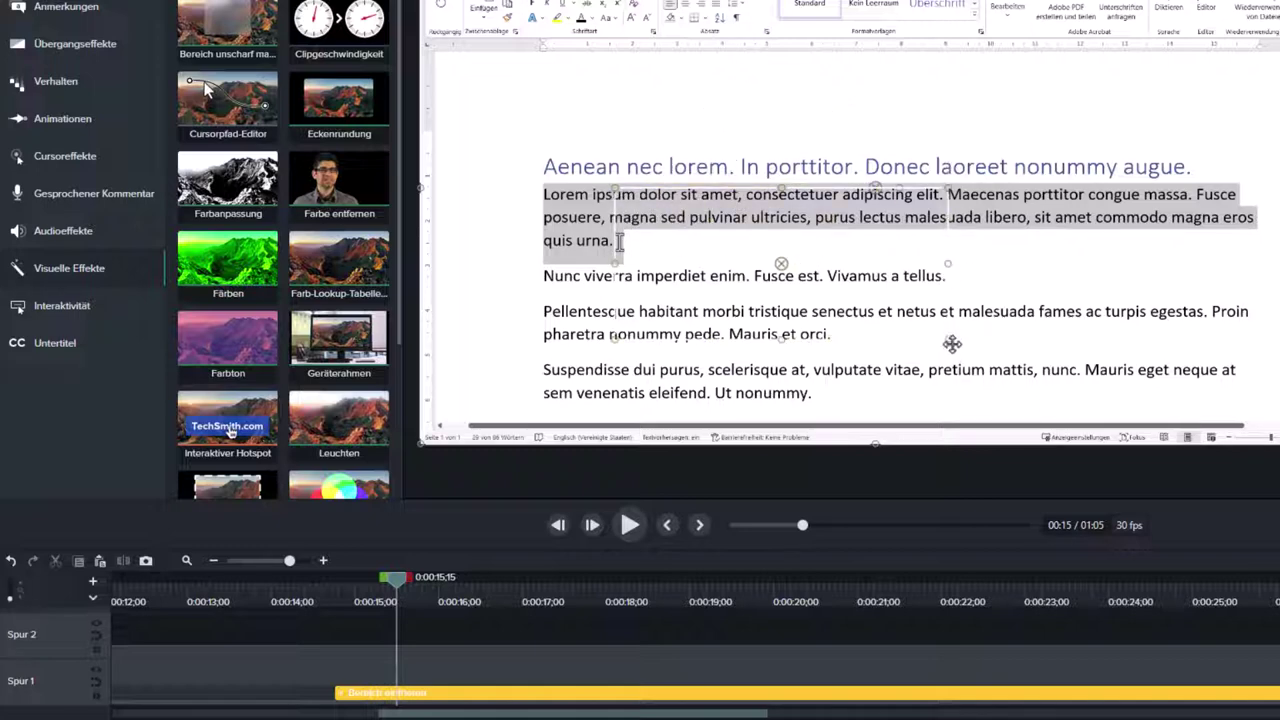
pyautogui.moveTo(948, 341); pyautogui.dragTo(948, 258)
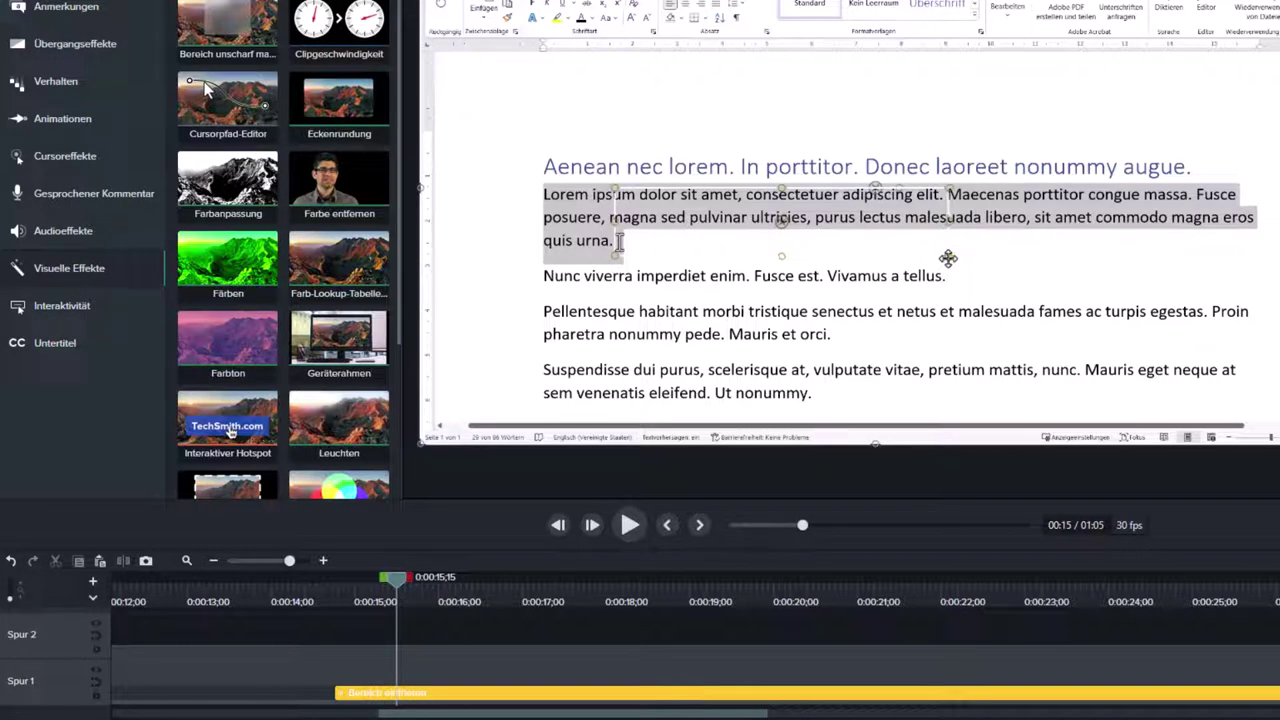
# Find where the formatting toolbar disappears, around 0:00:16;19, and shorten the end of the Bereich einfrieren effect towards that point.
pyautogui.click(321, 598)
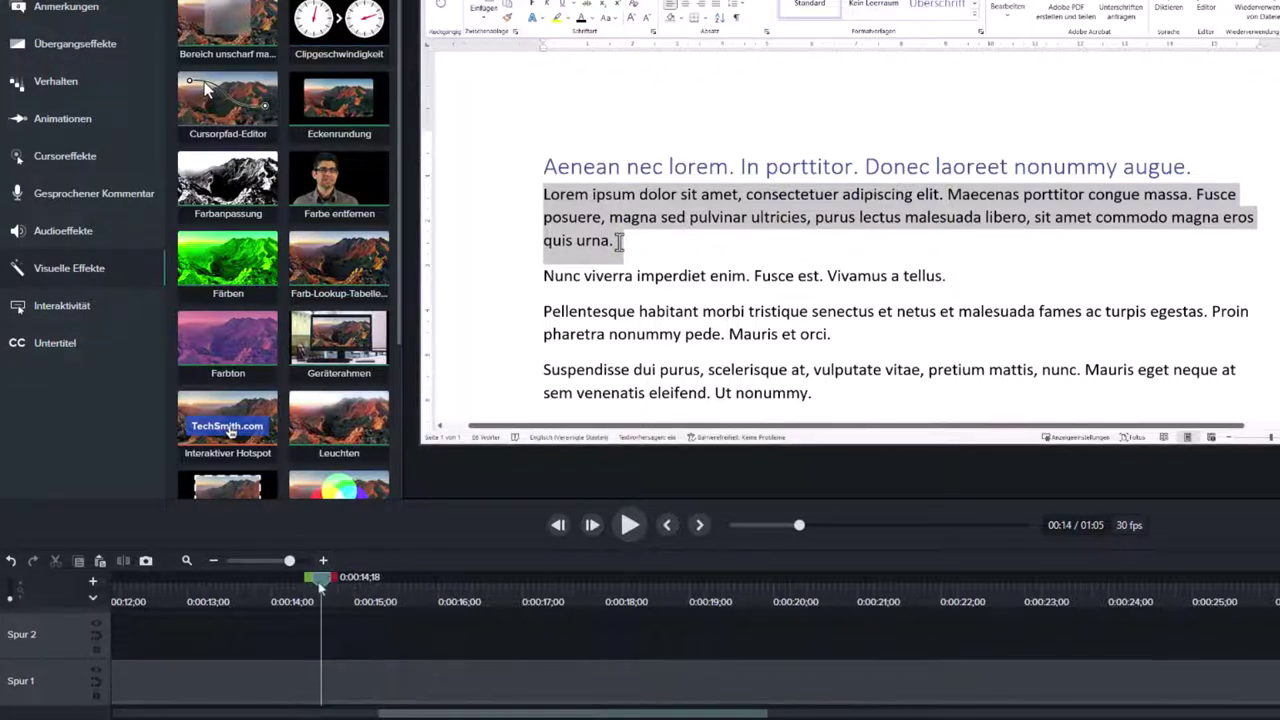
pyautogui.moveTo(321, 588); pyautogui.dragTo(490, 641)
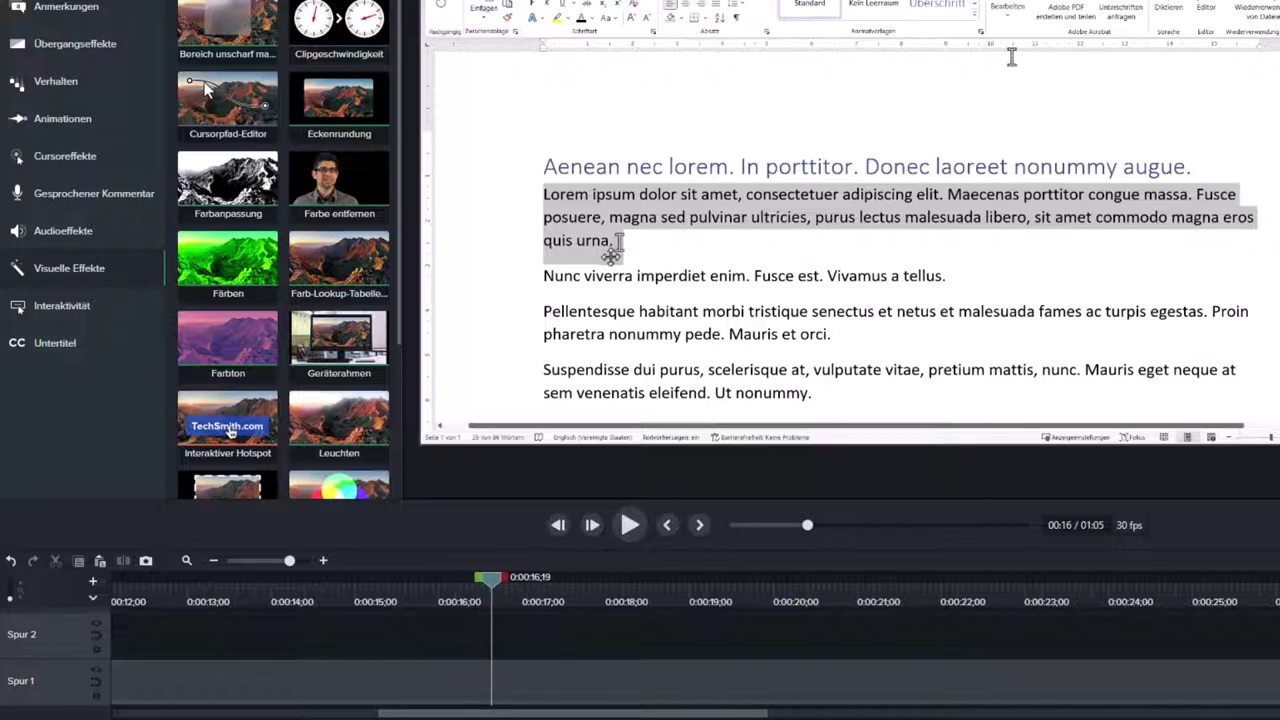
pyautogui.click(611, 256)
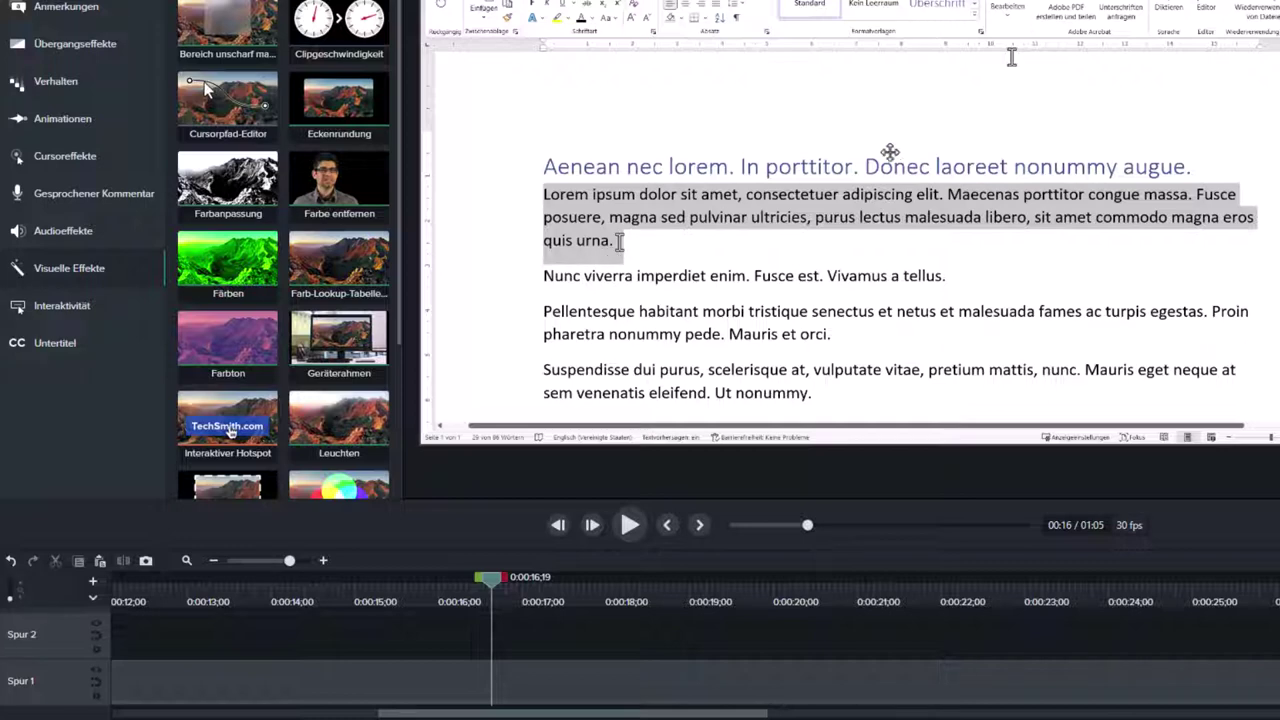
pyautogui.click(1010, 68)
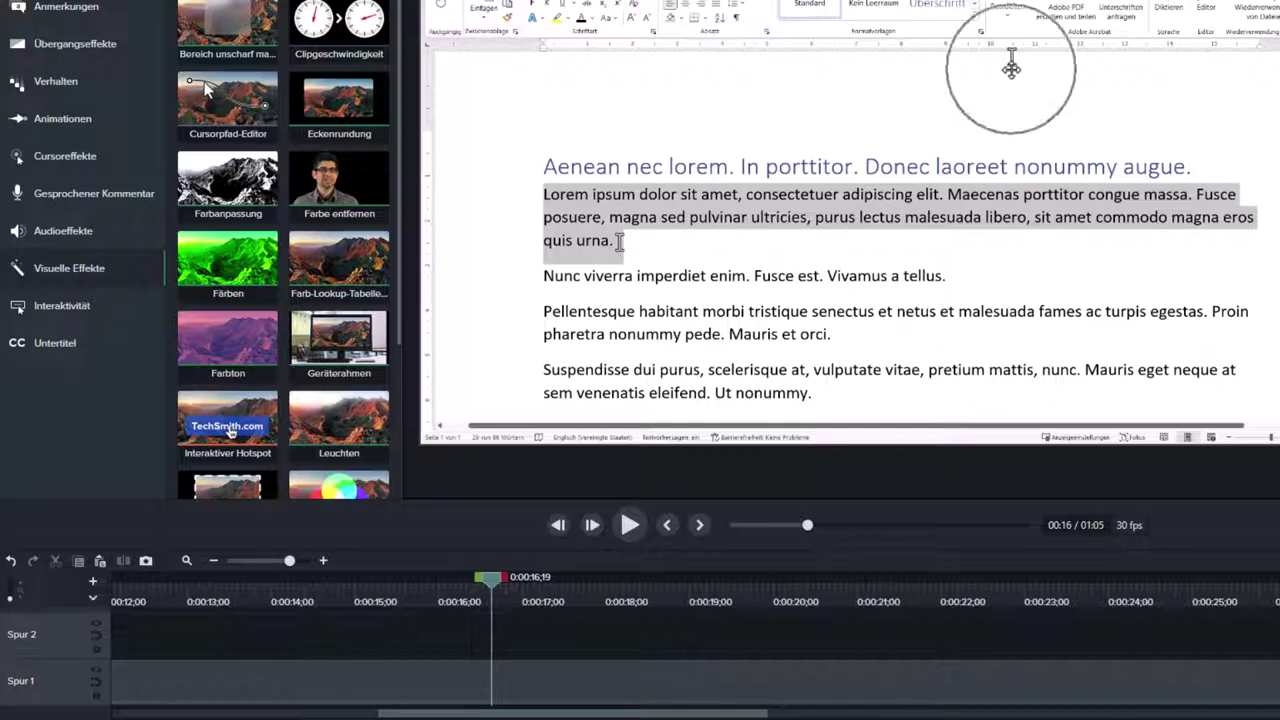
pyautogui.click(186, 561)
pyautogui.click(768, 700)
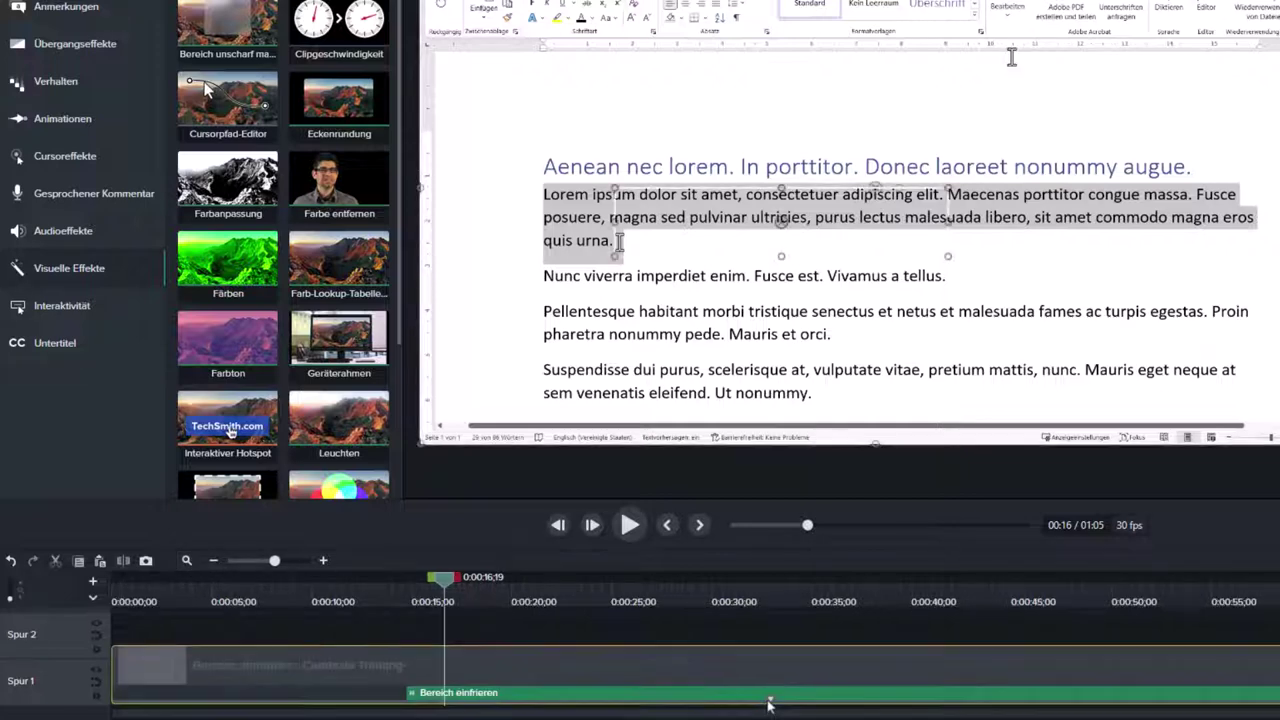
pyautogui.moveTo(1275, 692); pyautogui.dragTo(440, 690)
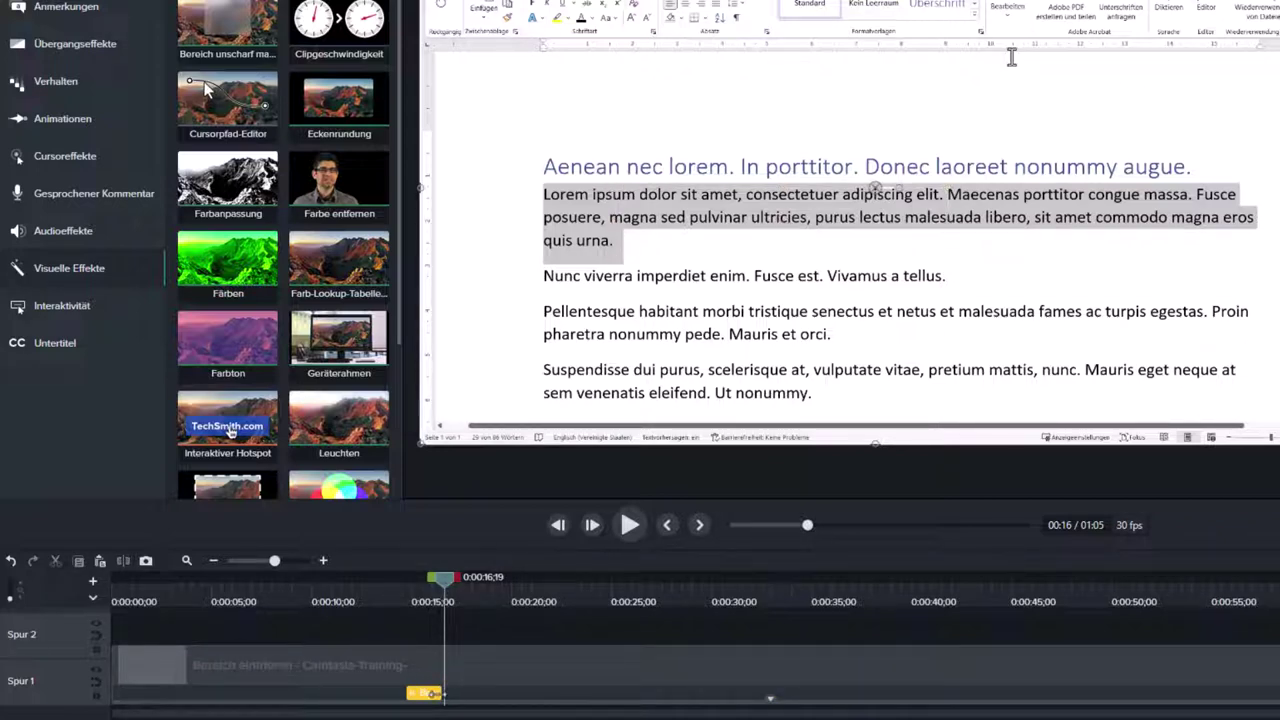
# Step frame by frame to 0:00:16;18, the point where the toolbar is gone, and extend the effect's end to it.
pyautogui.moveTo(447, 585); pyautogui.dragTo(446, 586)
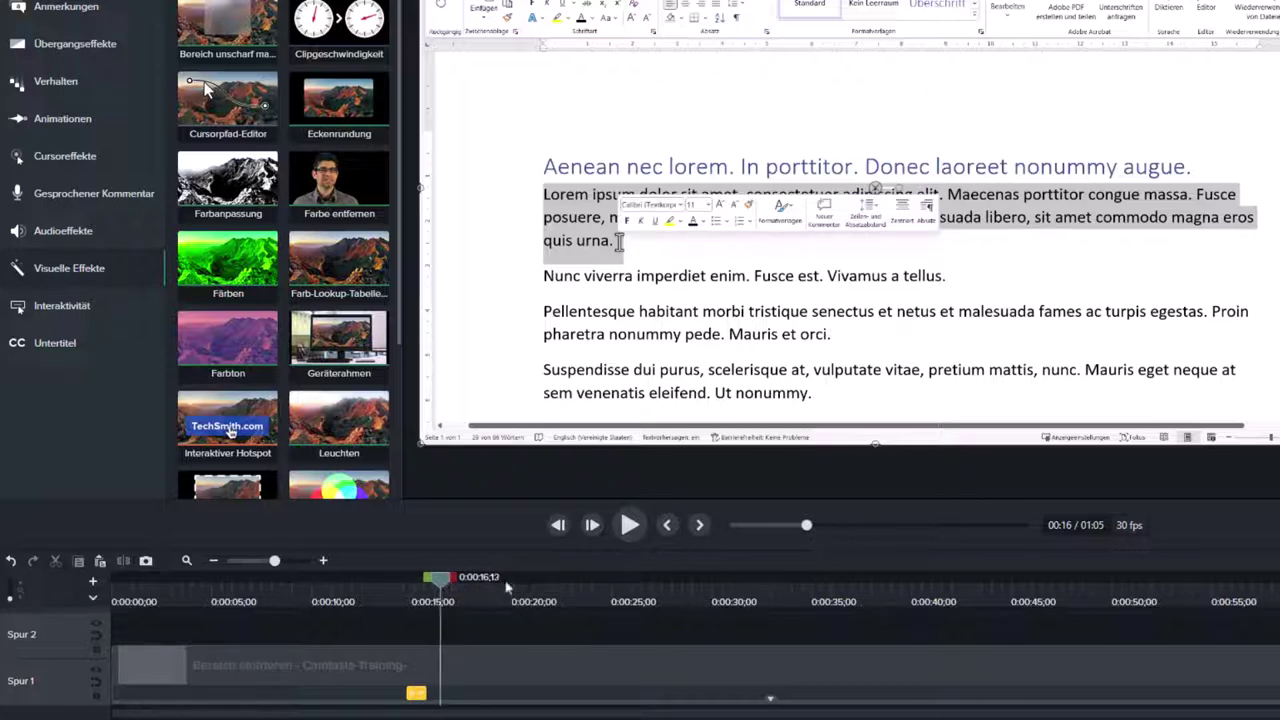
pyautogui.press('Right')
pyautogui.press('Right')
pyautogui.press('Right')
pyautogui.press('Right')
pyautogui.press('Right')
pyautogui.press('Right')
pyautogui.press('Right')
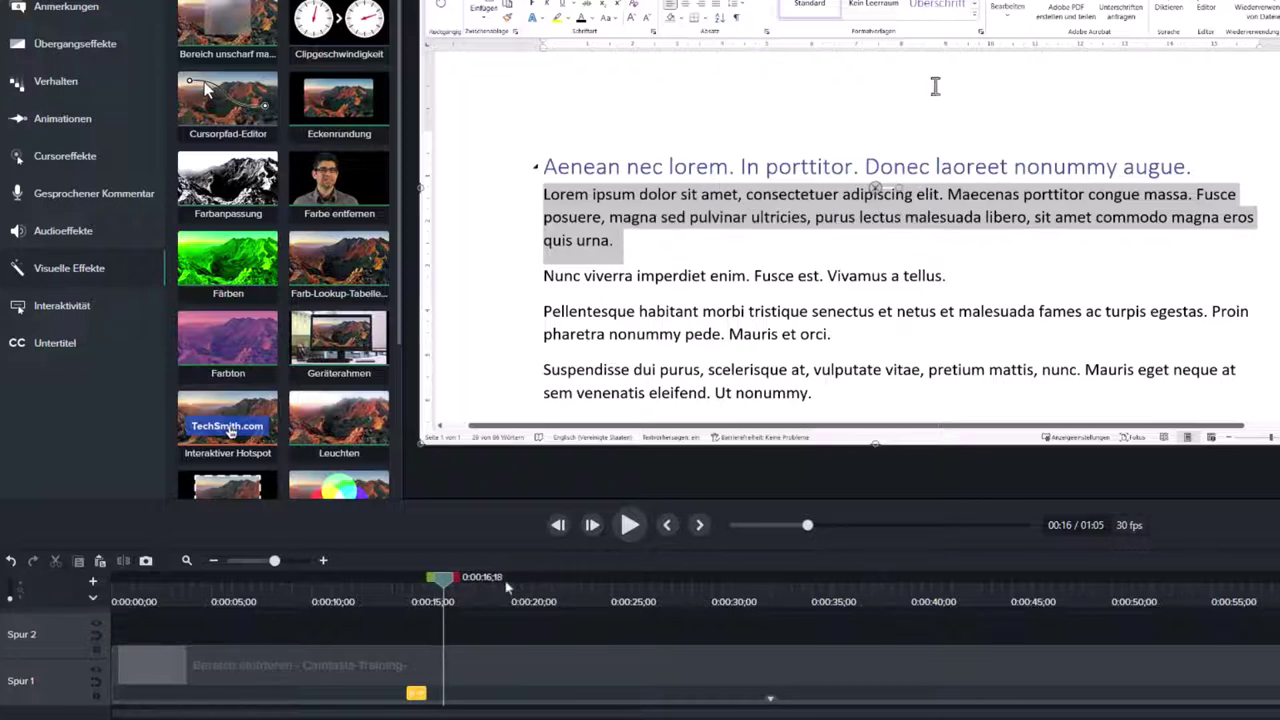
pyautogui.press('Left')
pyautogui.press('Left')
pyautogui.press('Left')
pyautogui.press('Right')
pyautogui.click(297, 566)
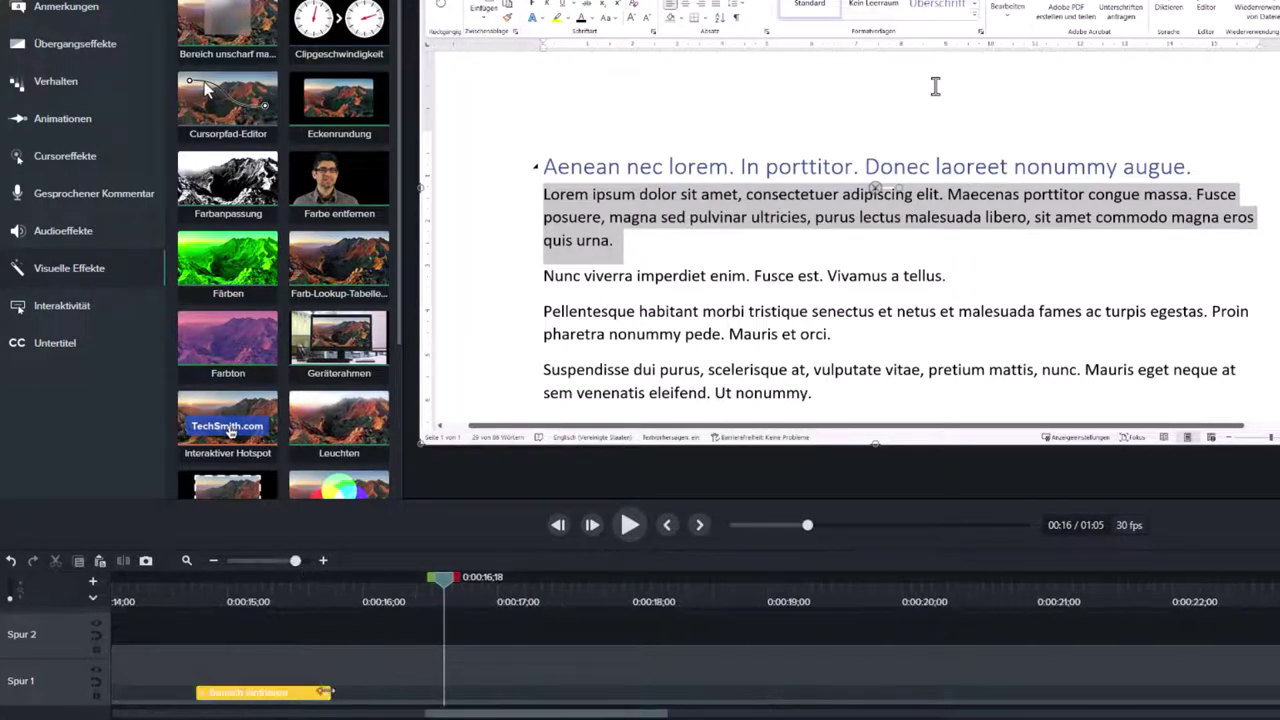
pyautogui.moveTo(330, 692); pyautogui.dragTo(443, 692)
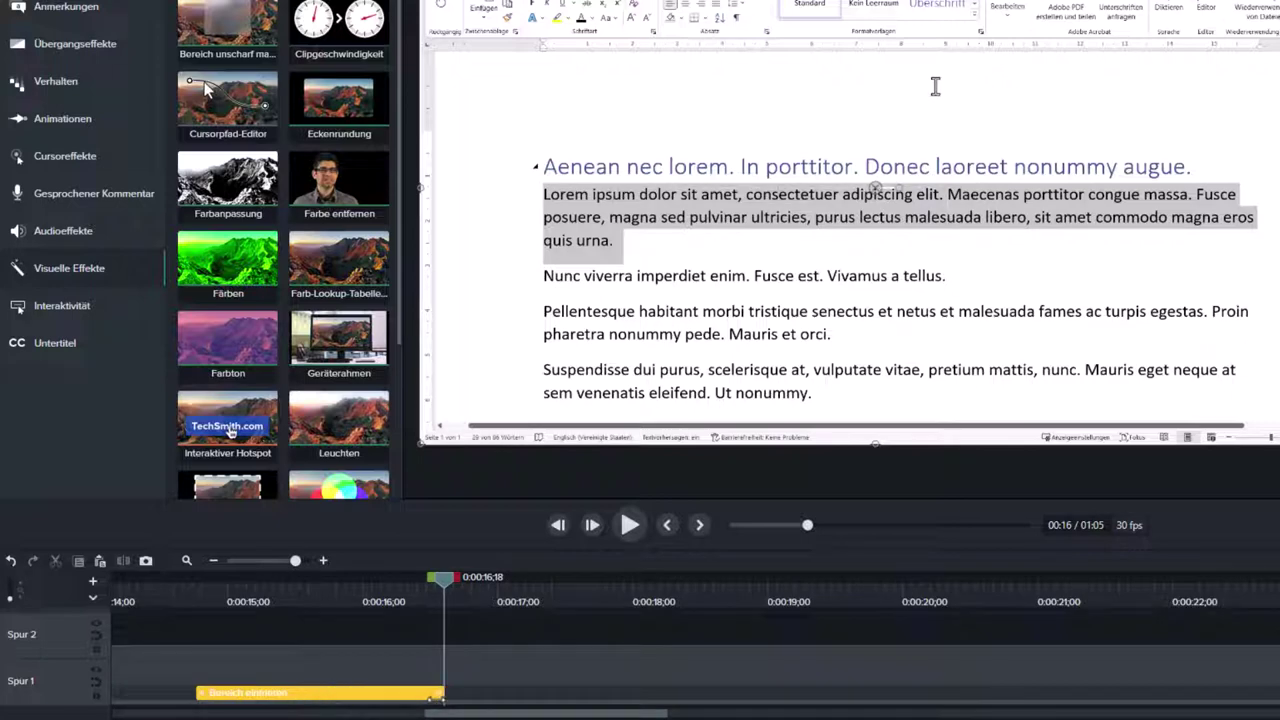
# Scrub and play the section from about 0:00:14;14 to 0:00:17;25 to check the hidden formatting toolbar.
pyautogui.click(174, 594)
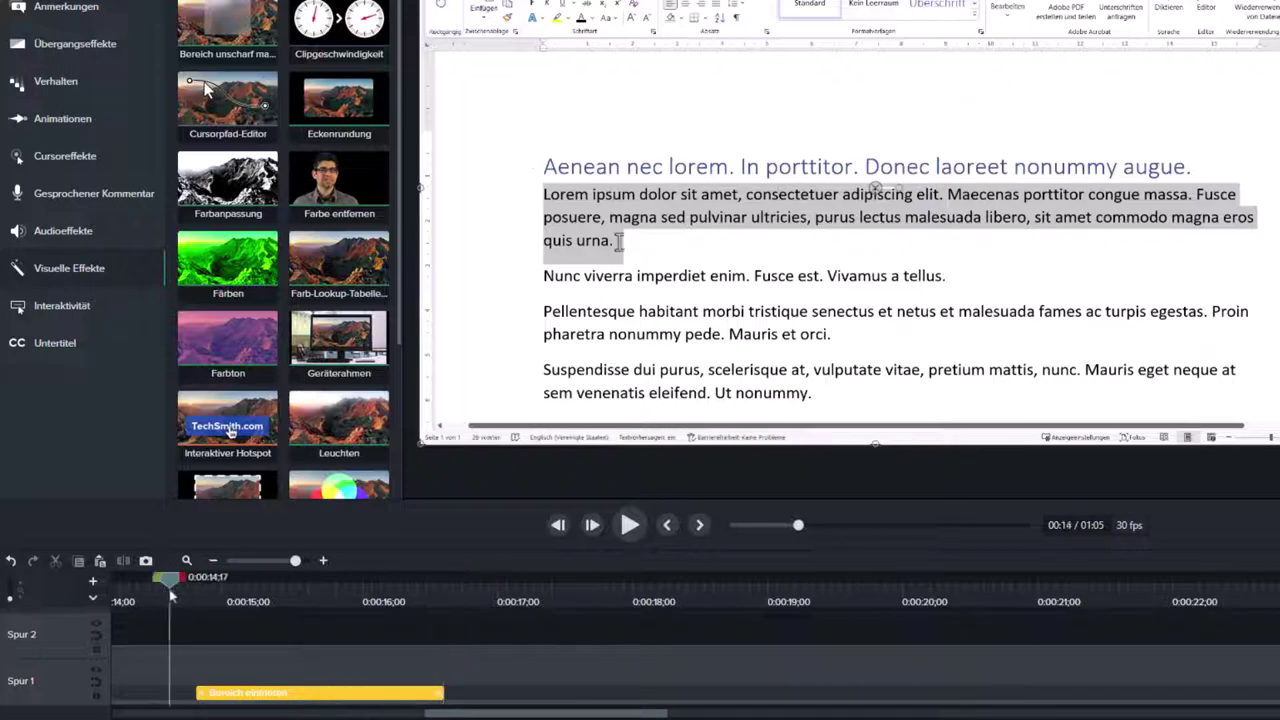
pyautogui.moveTo(172, 594); pyautogui.dragTo(577, 610)
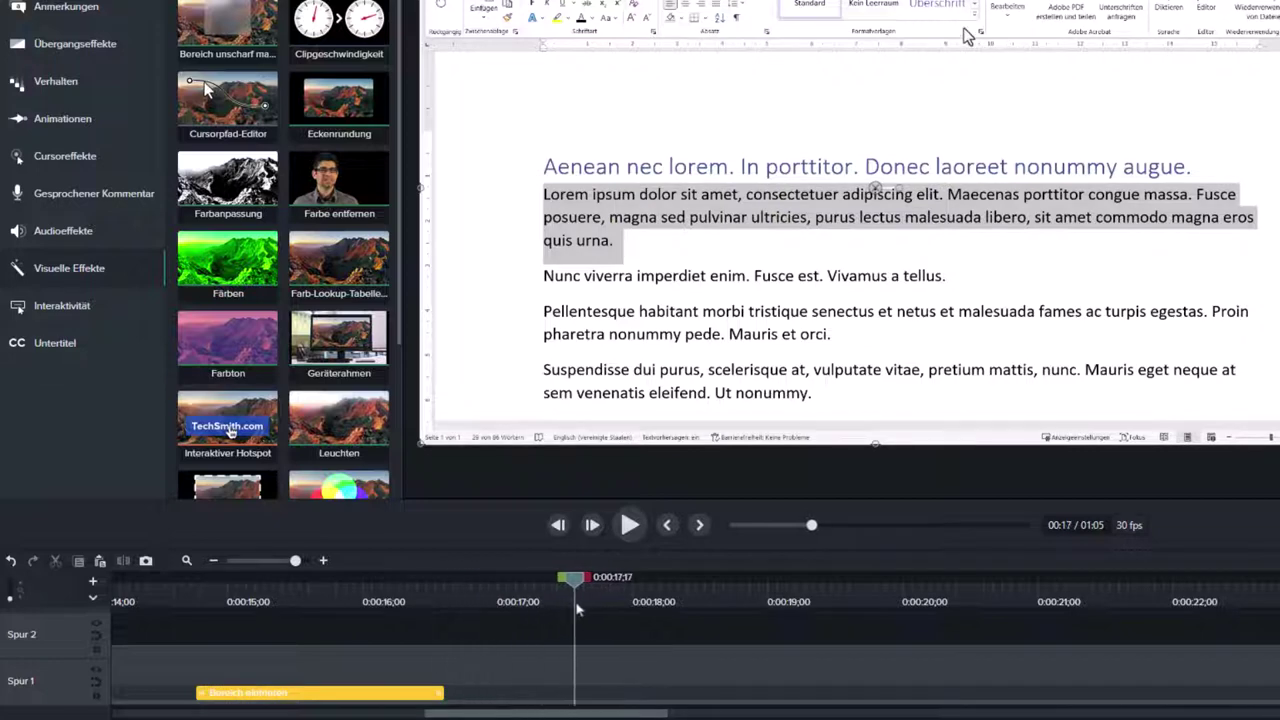
pyautogui.click(157, 605)
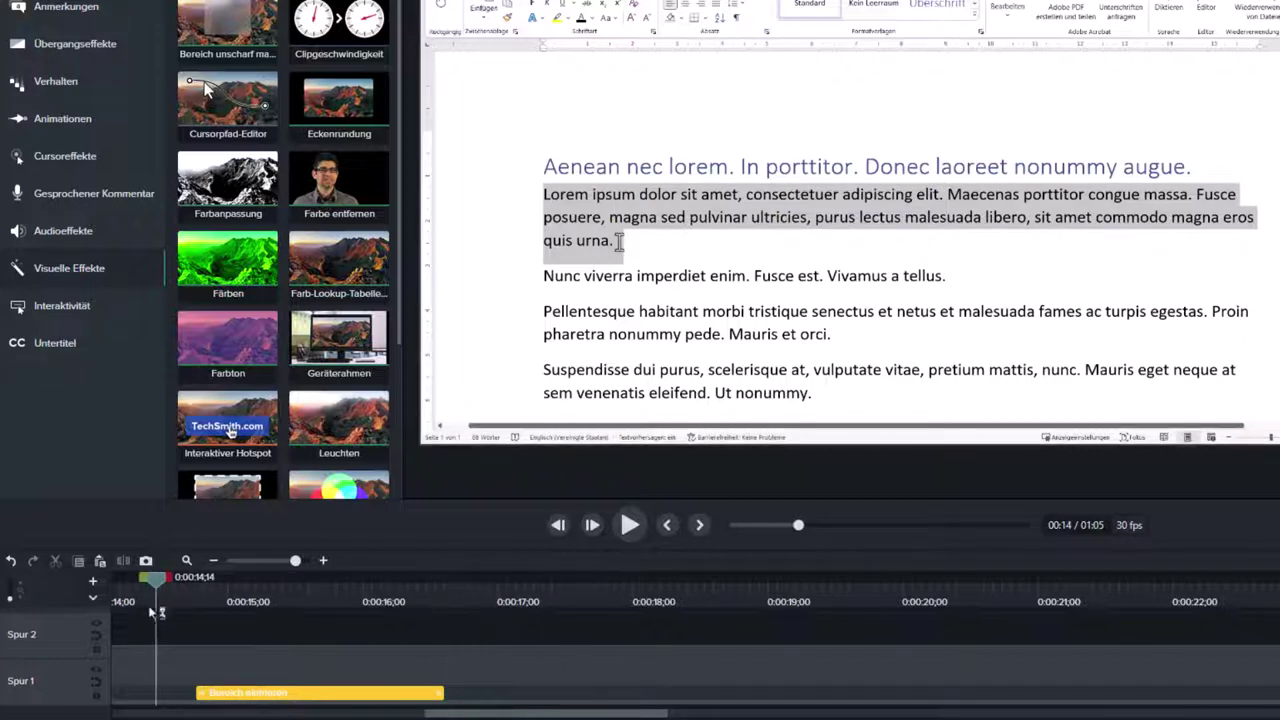
pyautogui.press('space')
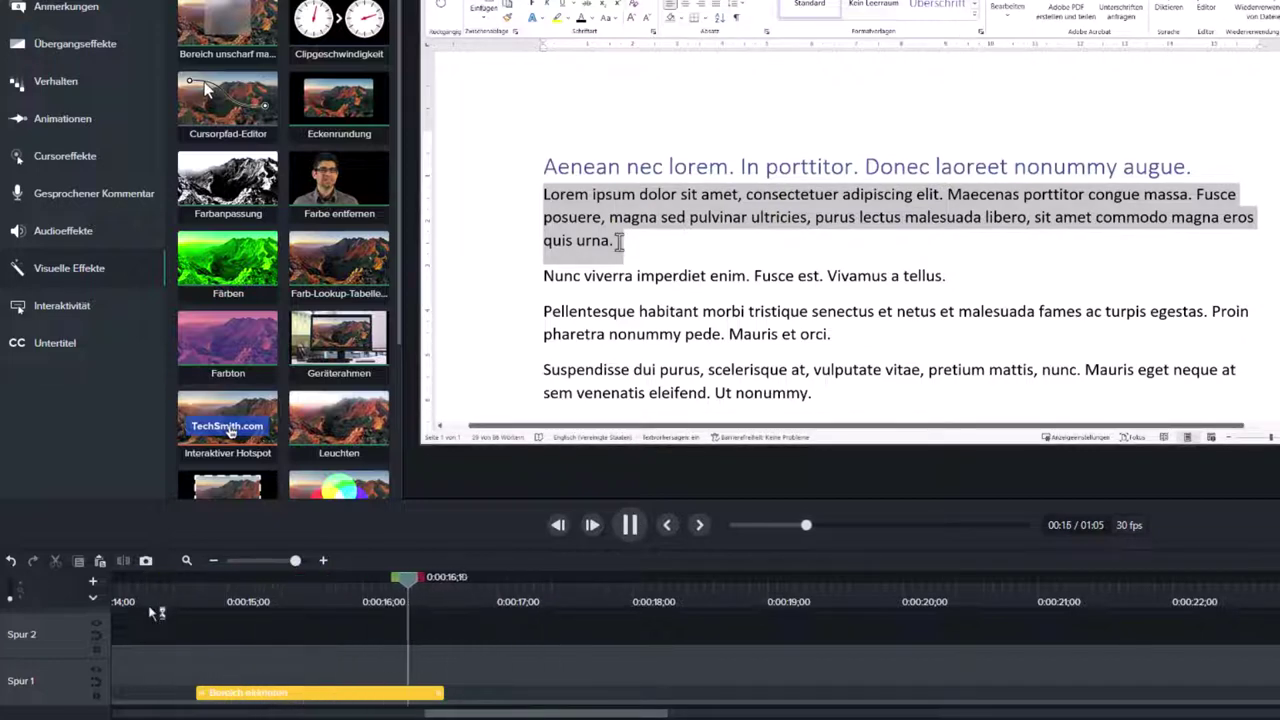
pyautogui.press('space')
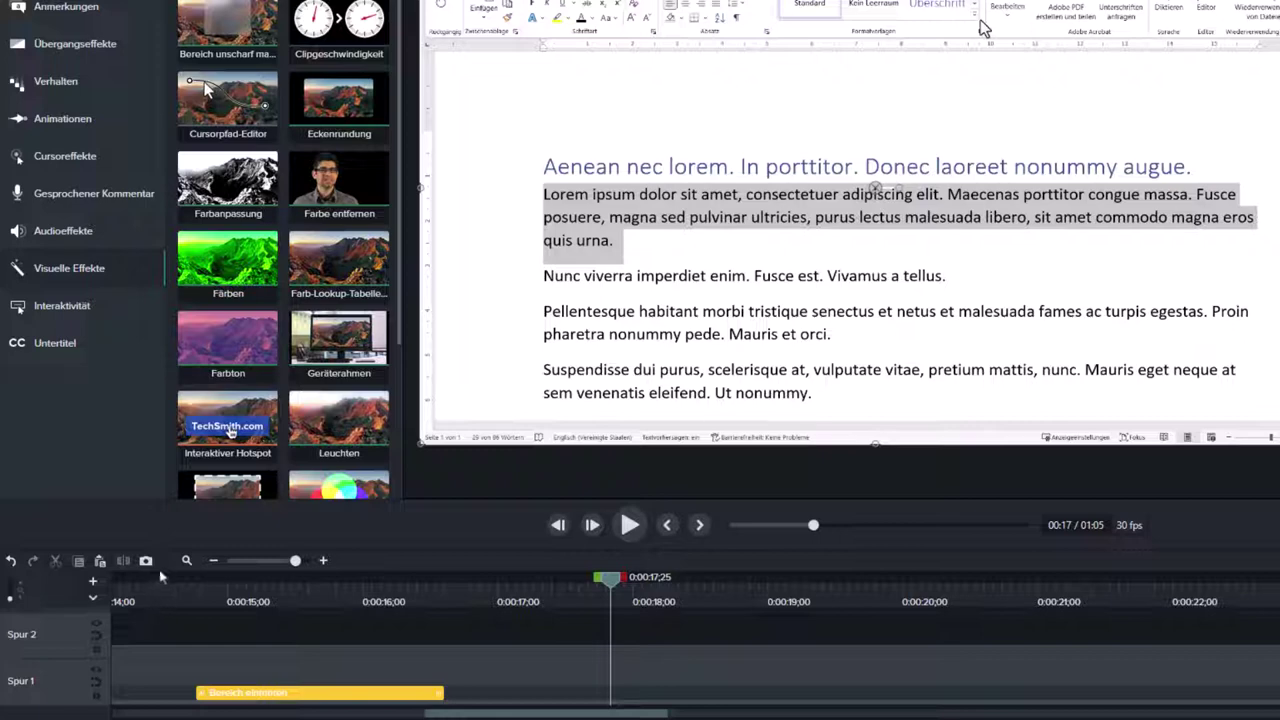
# Go to the Outlook notification at 0:00:37;00 and add a second Bereich einfrieren effect to the Spur 1 clip.
pyautogui.click(185, 561)
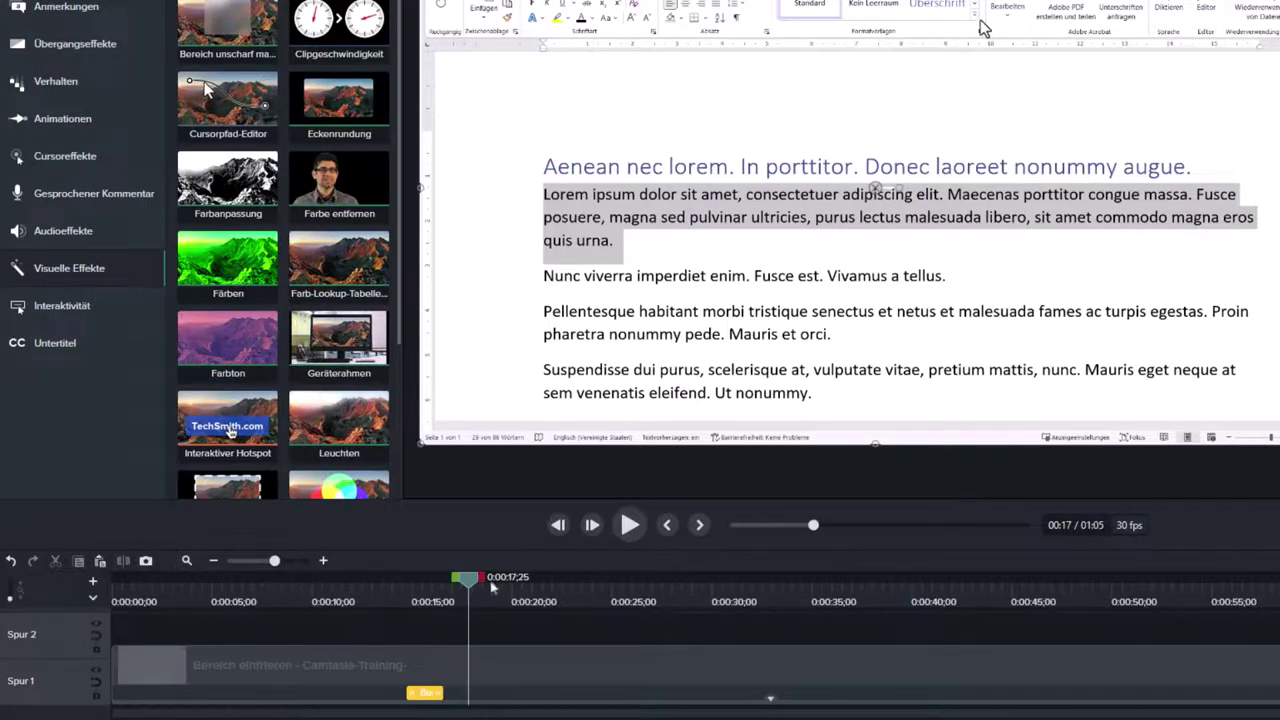
pyautogui.moveTo(490, 588); pyautogui.dragTo(853, 645)
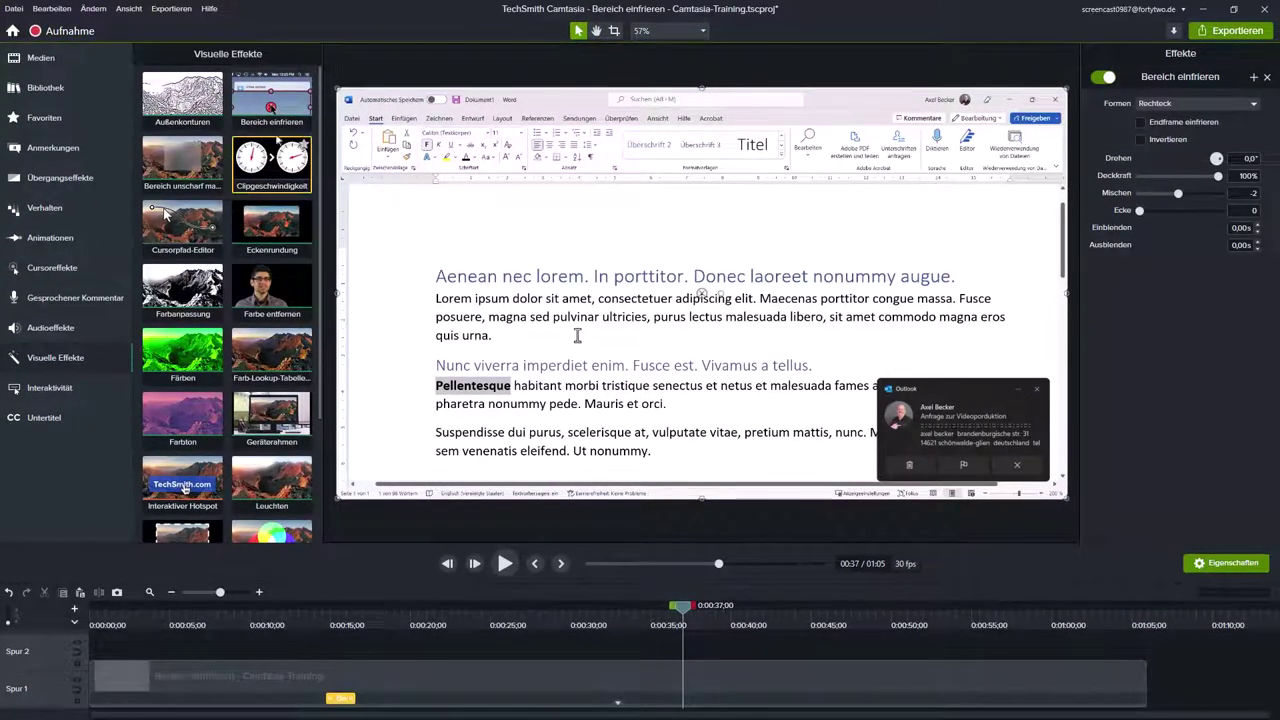
pyautogui.moveTo(262, 100); pyautogui.dragTo(555, 700)
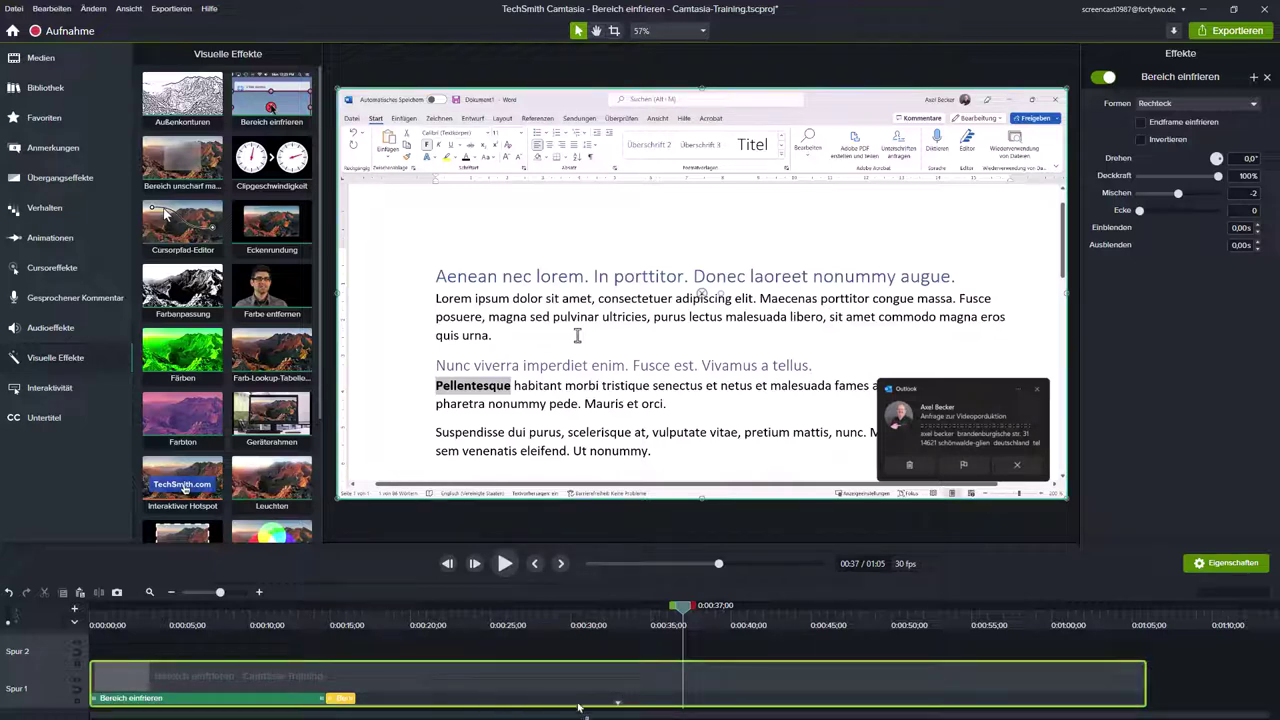
# Delete the long Bereich einfrieren effect meant for the Outlook notification and split the Spur 1 clip at 0:00:35;00.
pyautogui.click(197, 700)
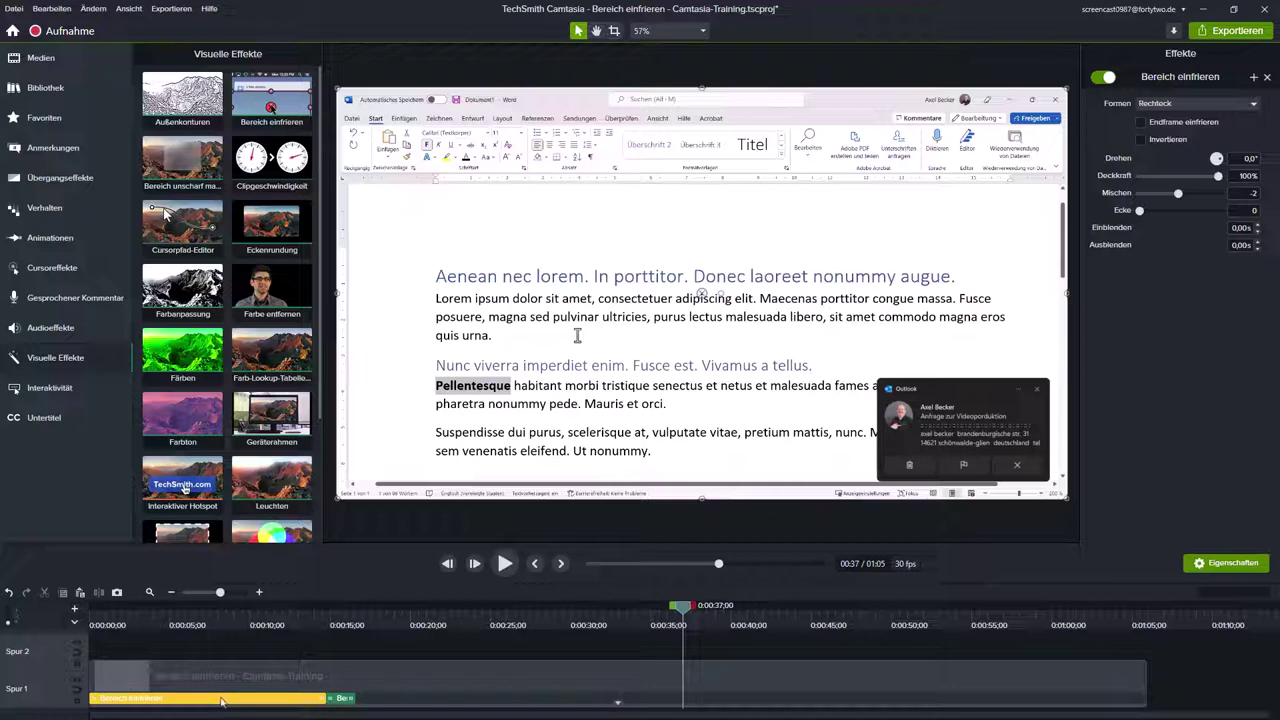
pyautogui.press('Delete')
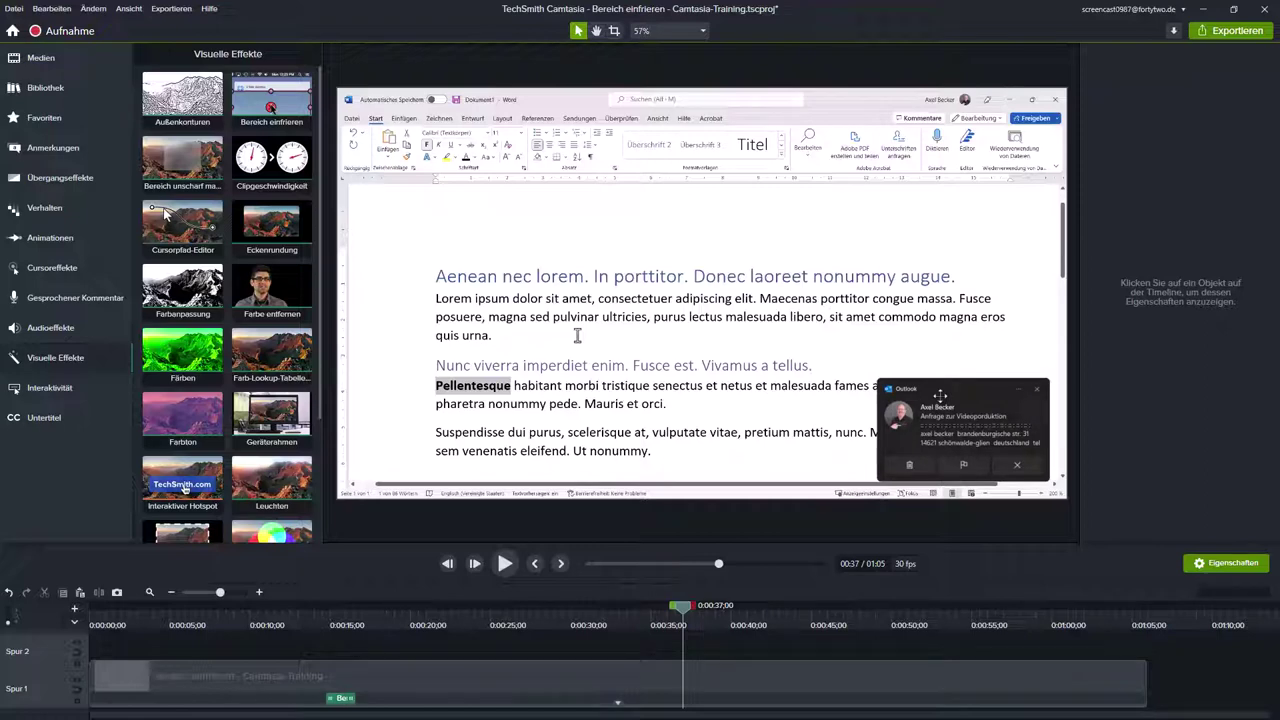
pyautogui.click(696, 665)
pyautogui.click(651, 604)
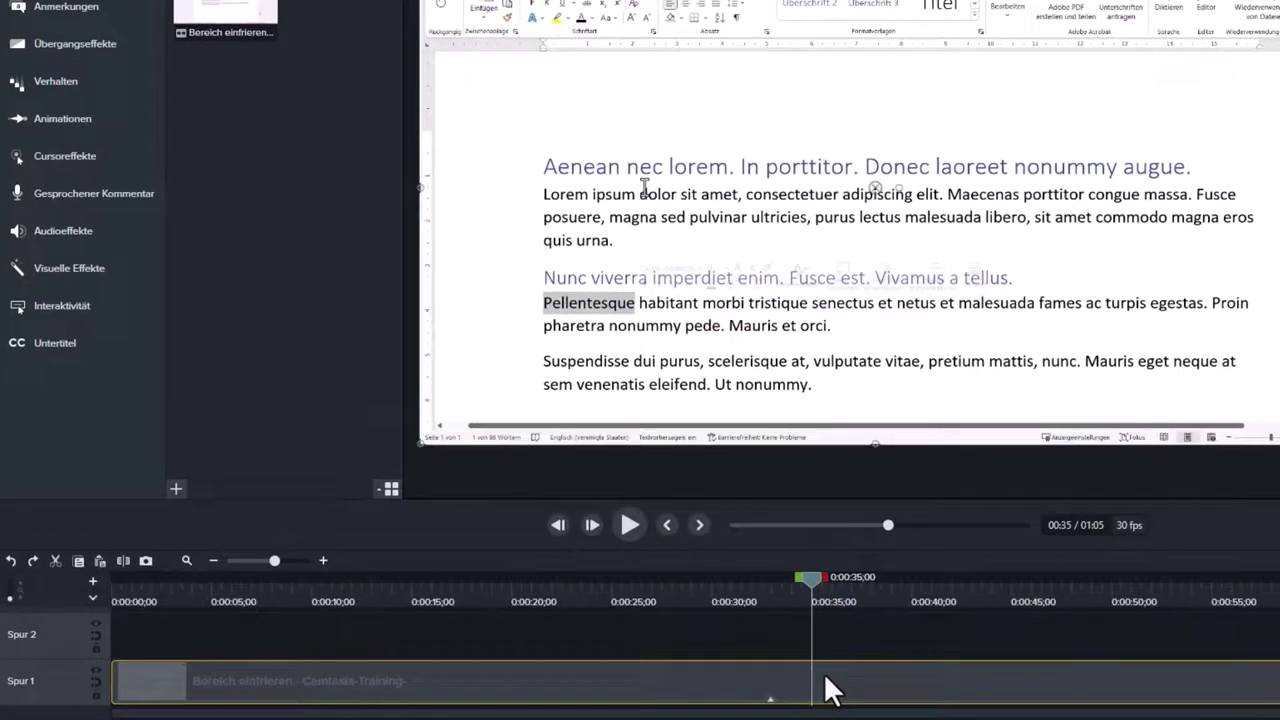
pyautogui.click(121, 557)
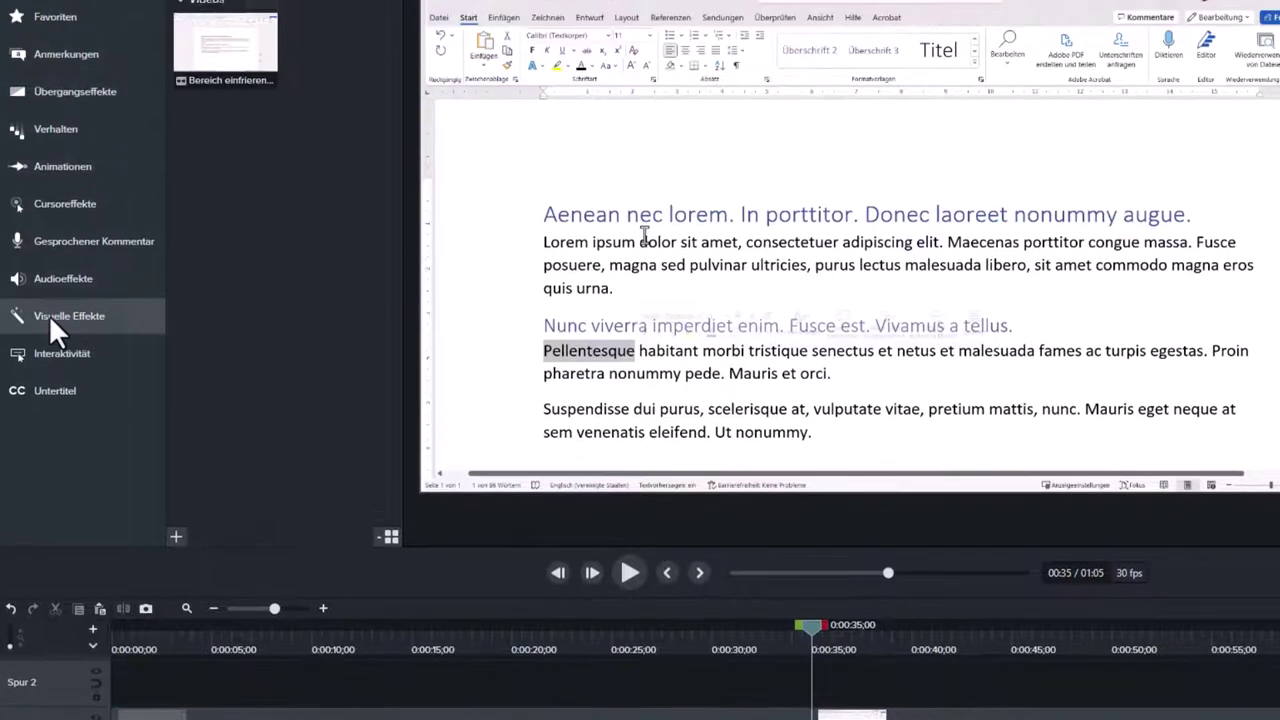
# Add a Bereich einfrieren effect to the second part of the split clip and move its region to the image's lower-right corner.
pyautogui.click(58, 268)
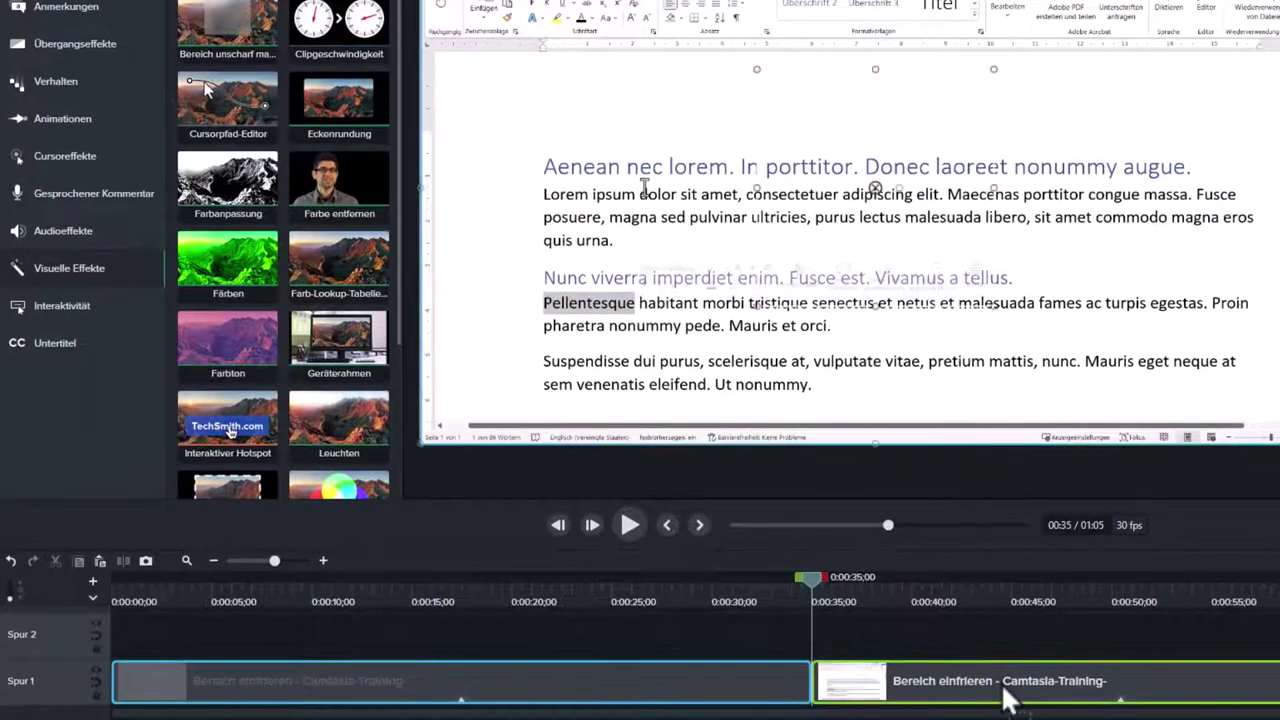
pyautogui.click(1120, 698)
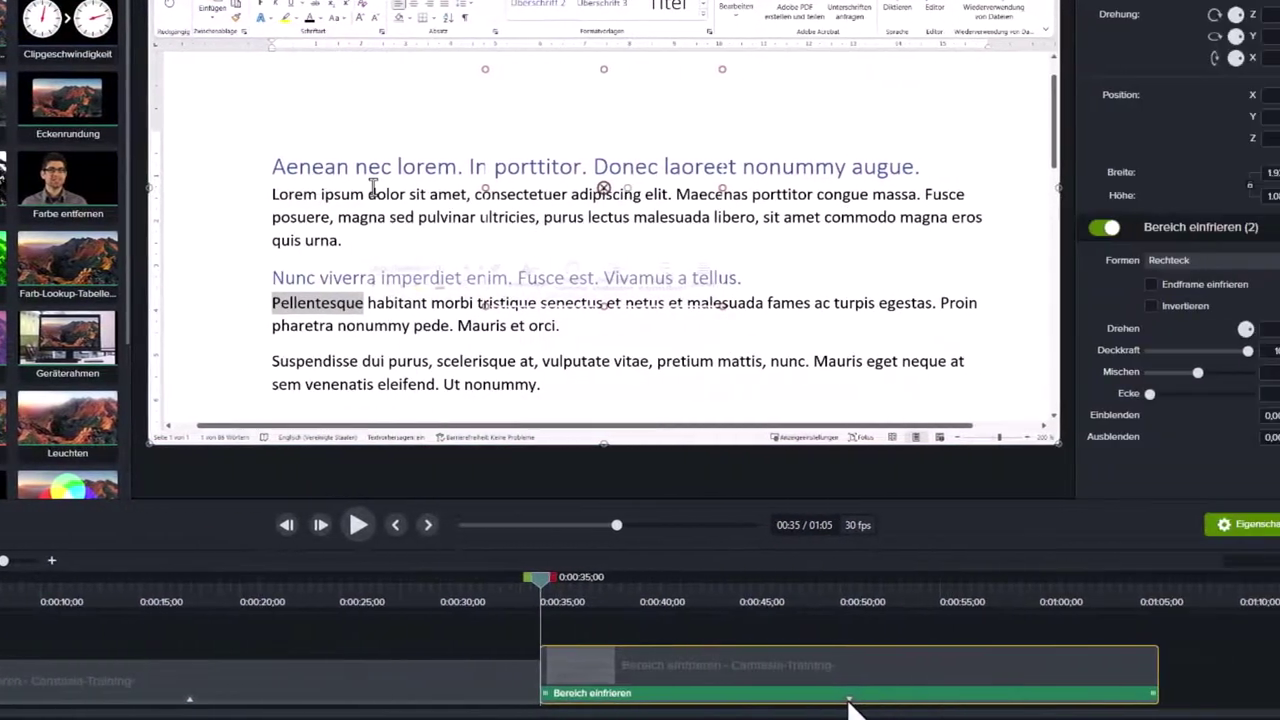
pyautogui.moveTo(604, 188); pyautogui.dragTo(908, 334)
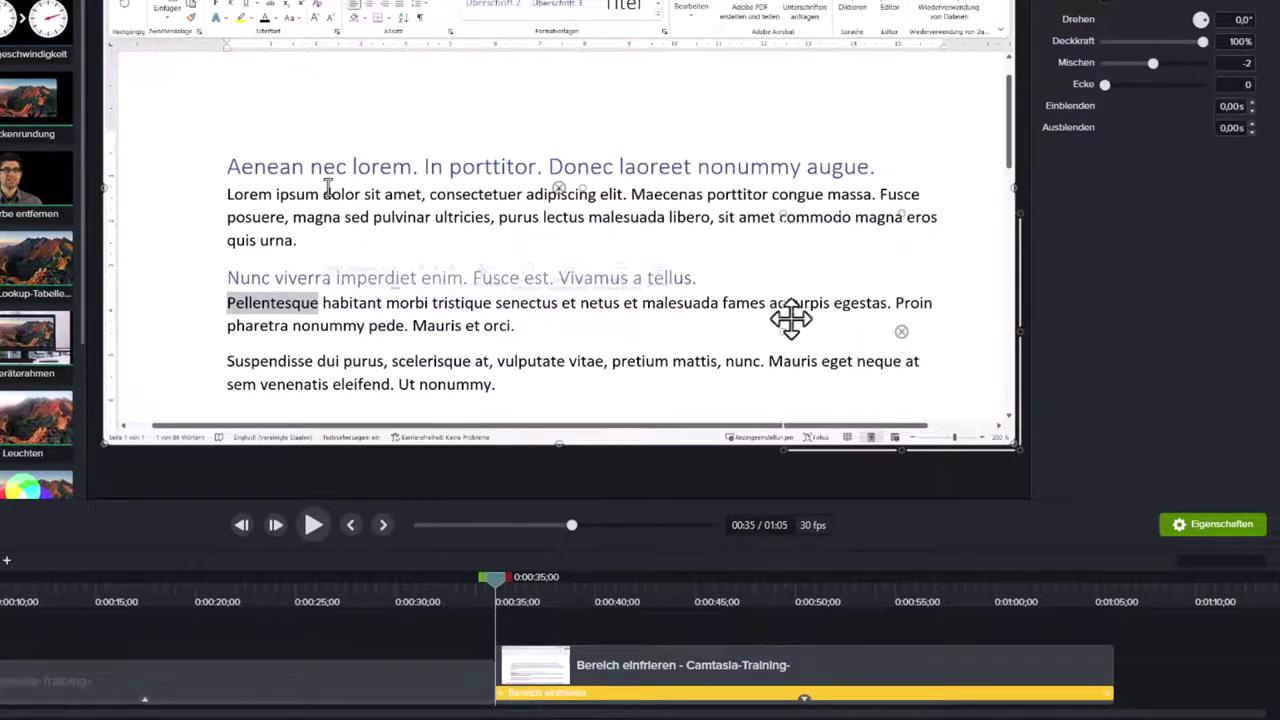
# At 0:00:36;04, fit the freeze region's upper, left and lower edges around the Outlook notification, keeping the Word status bar outside.
pyautogui.moveTo(495, 575); pyautogui.dragTo(518, 577)
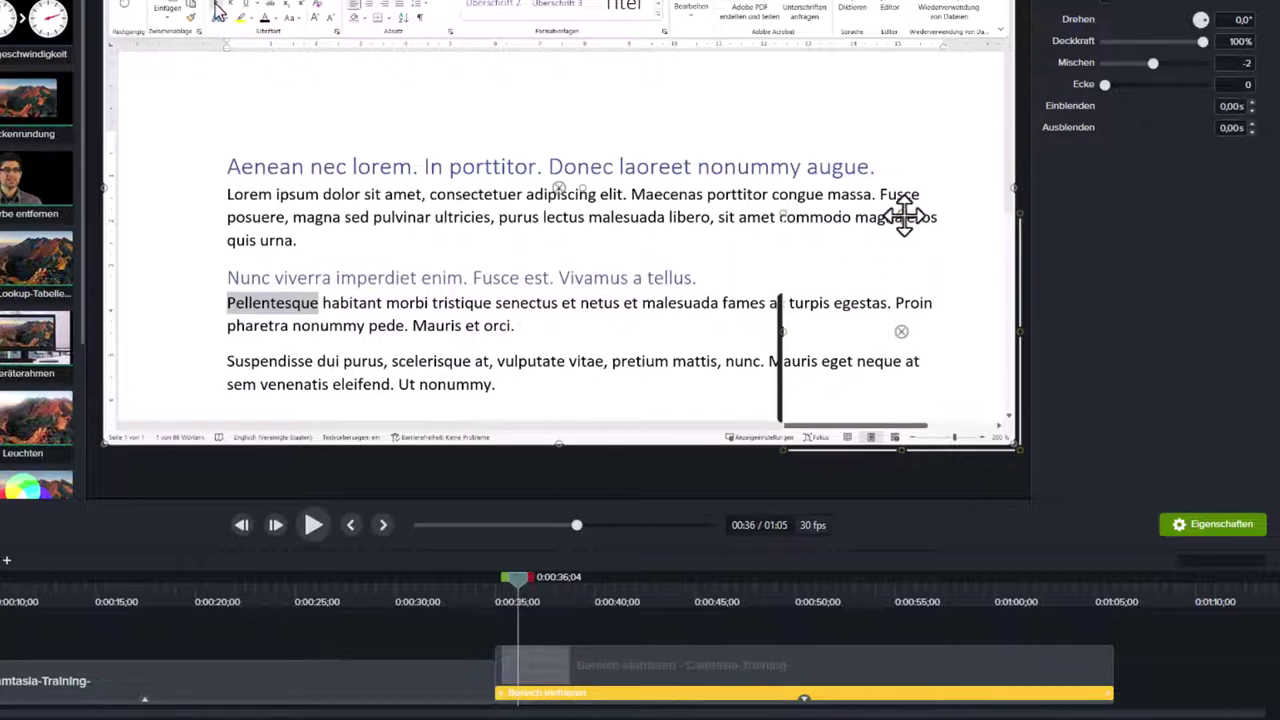
pyautogui.moveTo(904, 215); pyautogui.dragTo(894, 288)
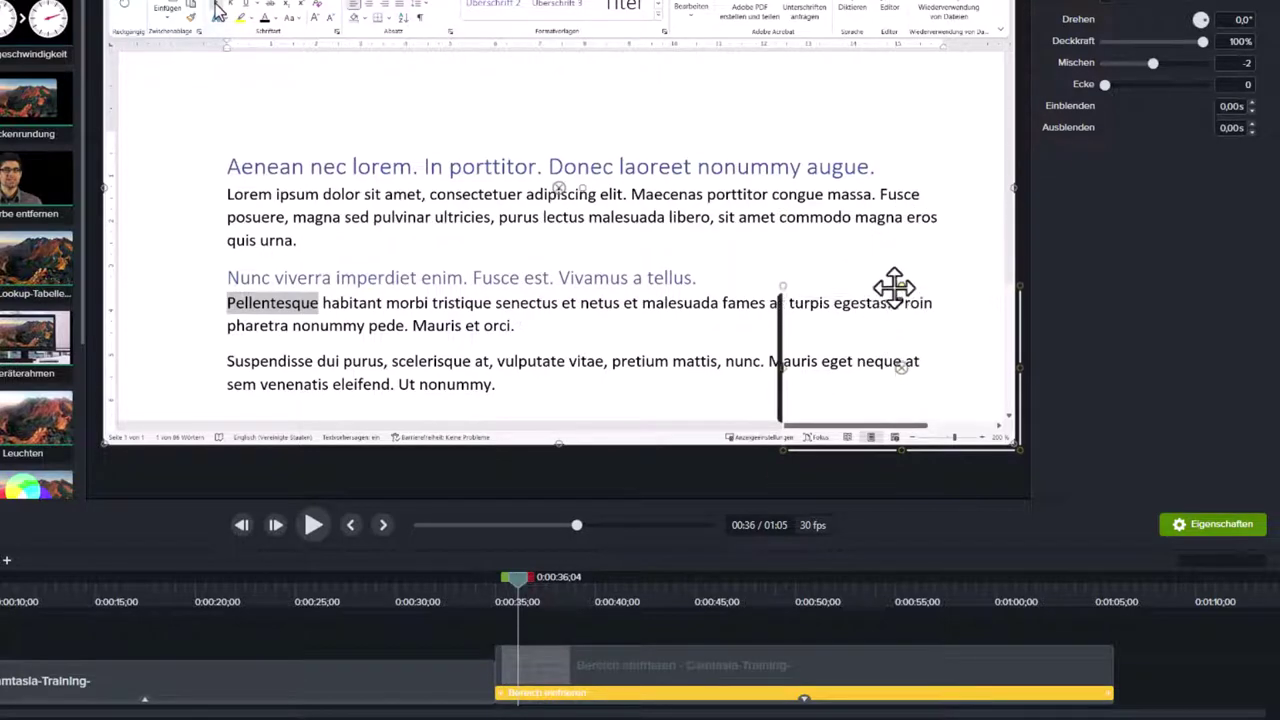
pyautogui.click(771, 363)
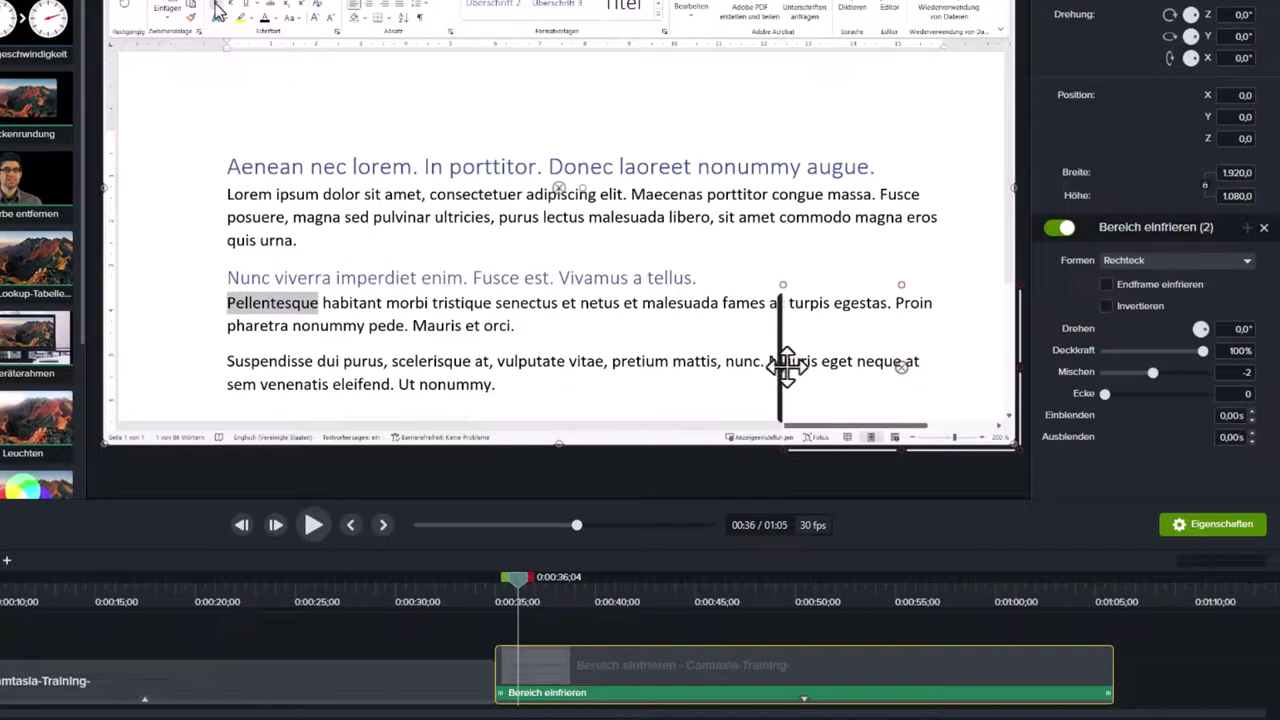
pyautogui.click(784, 365)
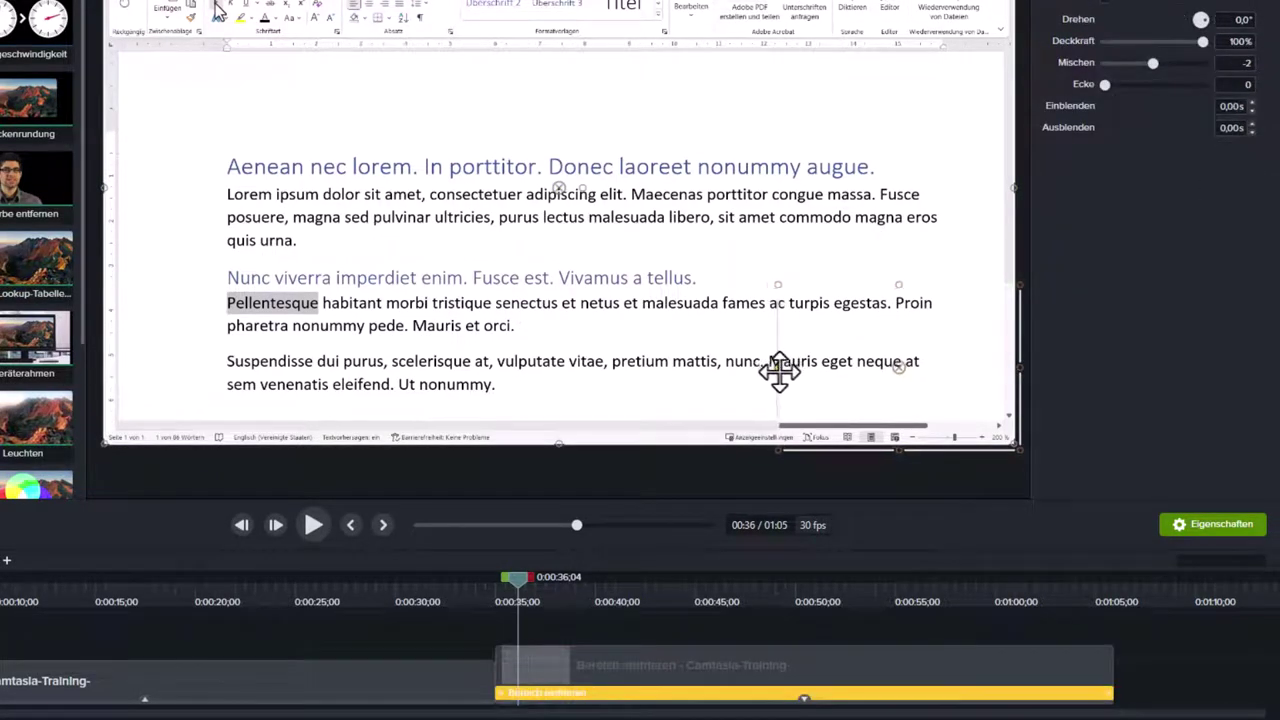
pyautogui.moveTo(779, 372); pyautogui.dragTo(773, 373)
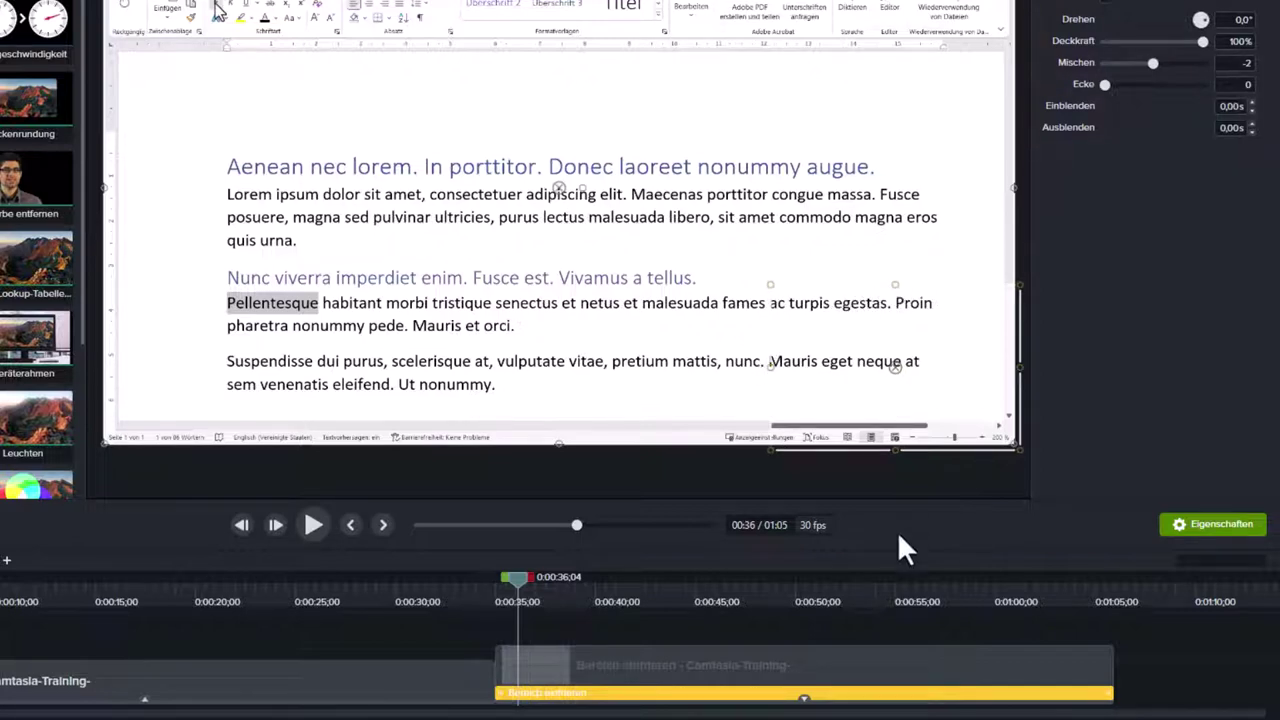
pyautogui.moveTo(897, 450); pyautogui.dragTo(897, 422)
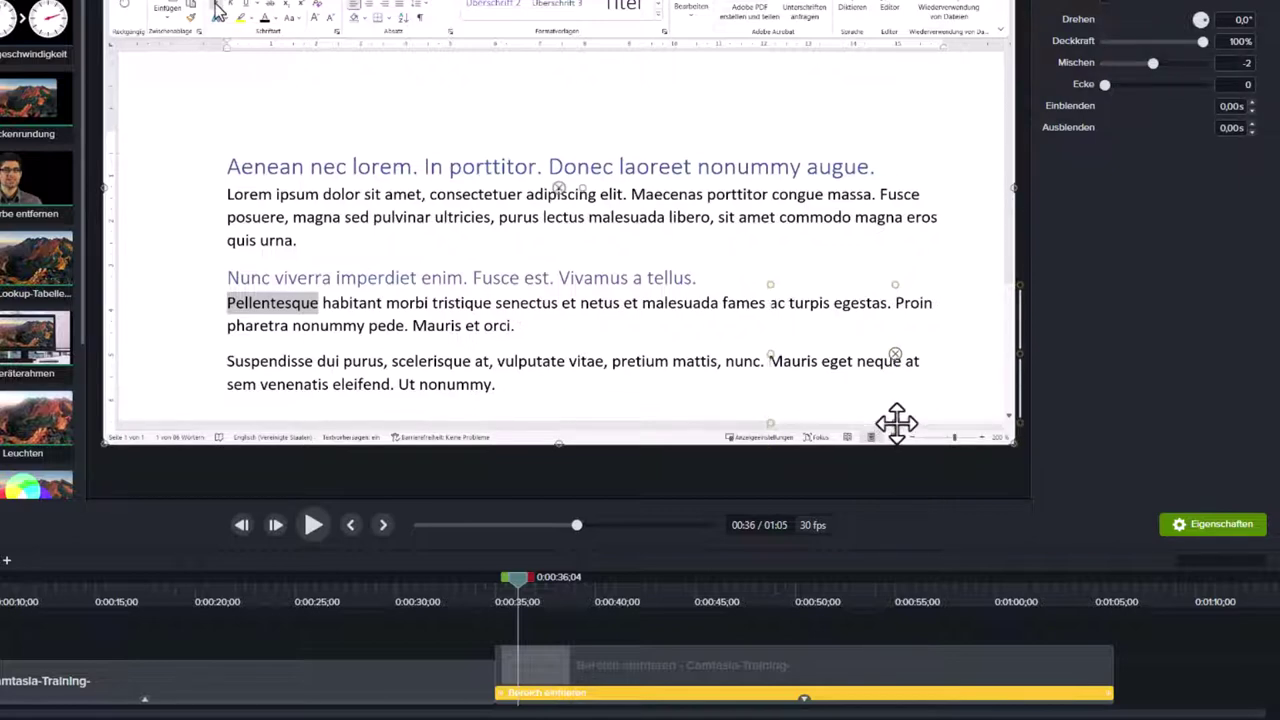
# Shorten the second clip's Bereich einfrieren effect to end at about 0:00:40, and scrub past that point to check it.
pyautogui.moveTo(512, 578); pyautogui.dragTo(729, 595)
pyautogui.moveTo(1112, 693); pyautogui.dragTo(626, 692)
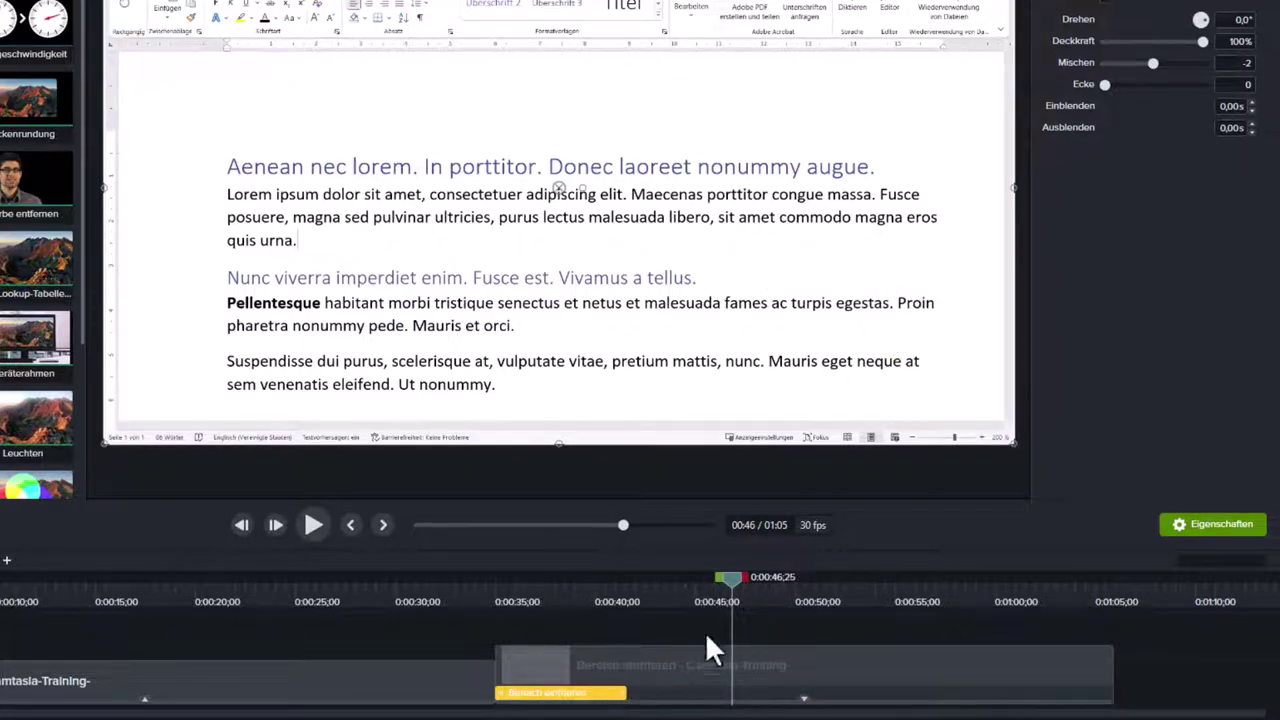
pyautogui.moveTo(733, 590); pyautogui.dragTo(640, 610)
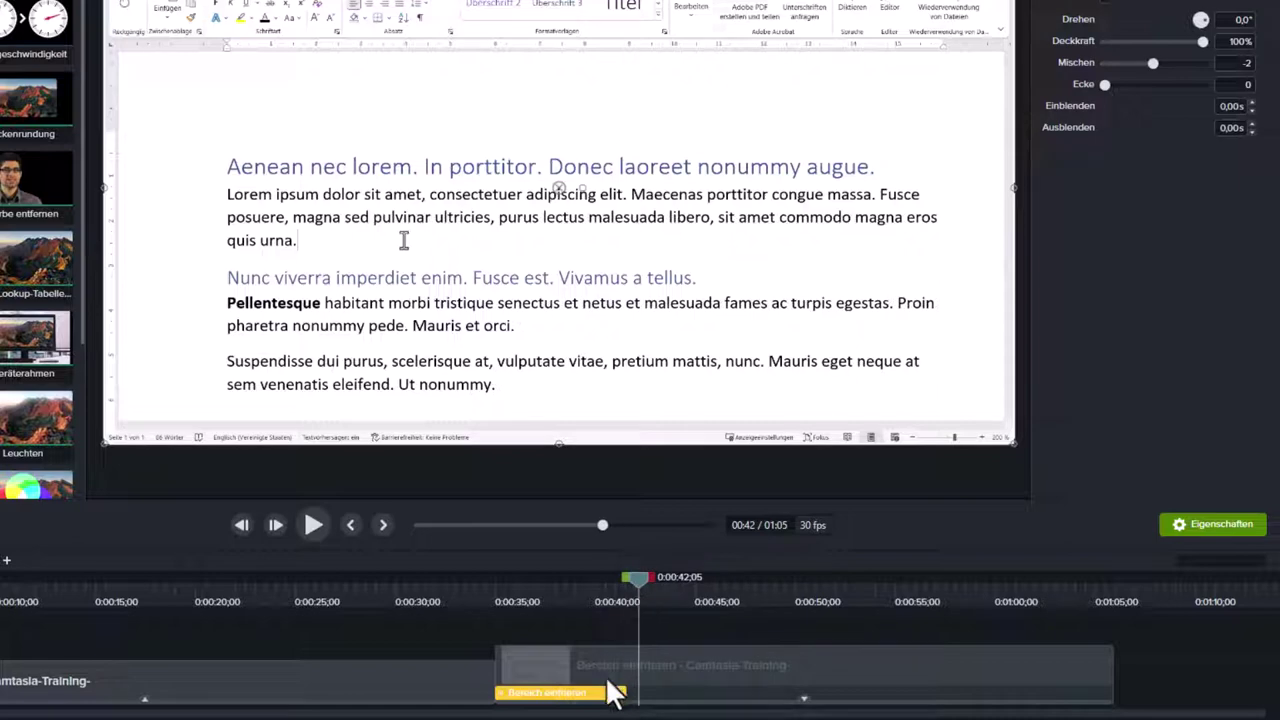
pyautogui.moveTo(617, 693); pyautogui.dragTo(558, 693)
pyautogui.moveTo(630, 580); pyautogui.dragTo(597, 601)
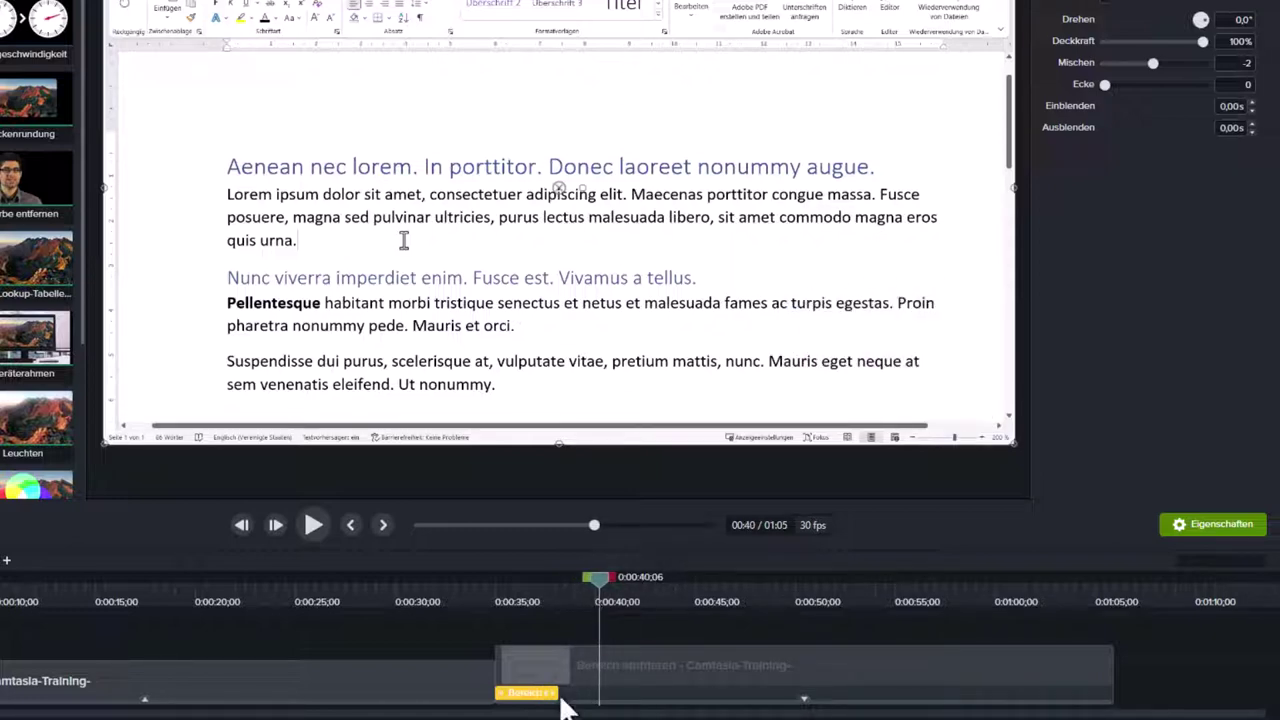
pyautogui.moveTo(553, 693); pyautogui.dragTo(595, 693)
pyautogui.moveTo(564, 604); pyautogui.dragTo(634, 643)
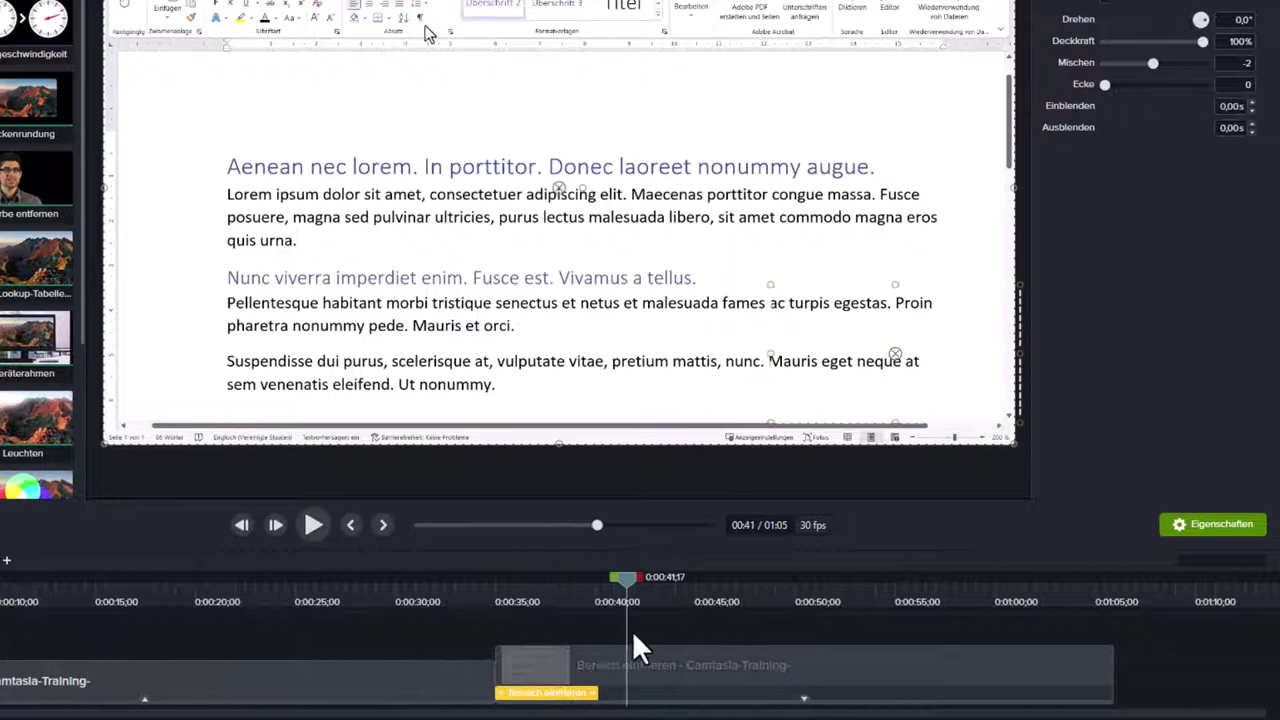
# Collapse the effect display and stitch the two split clips on Spur 1 together with Medien heften.
pyautogui.click(515, 635)
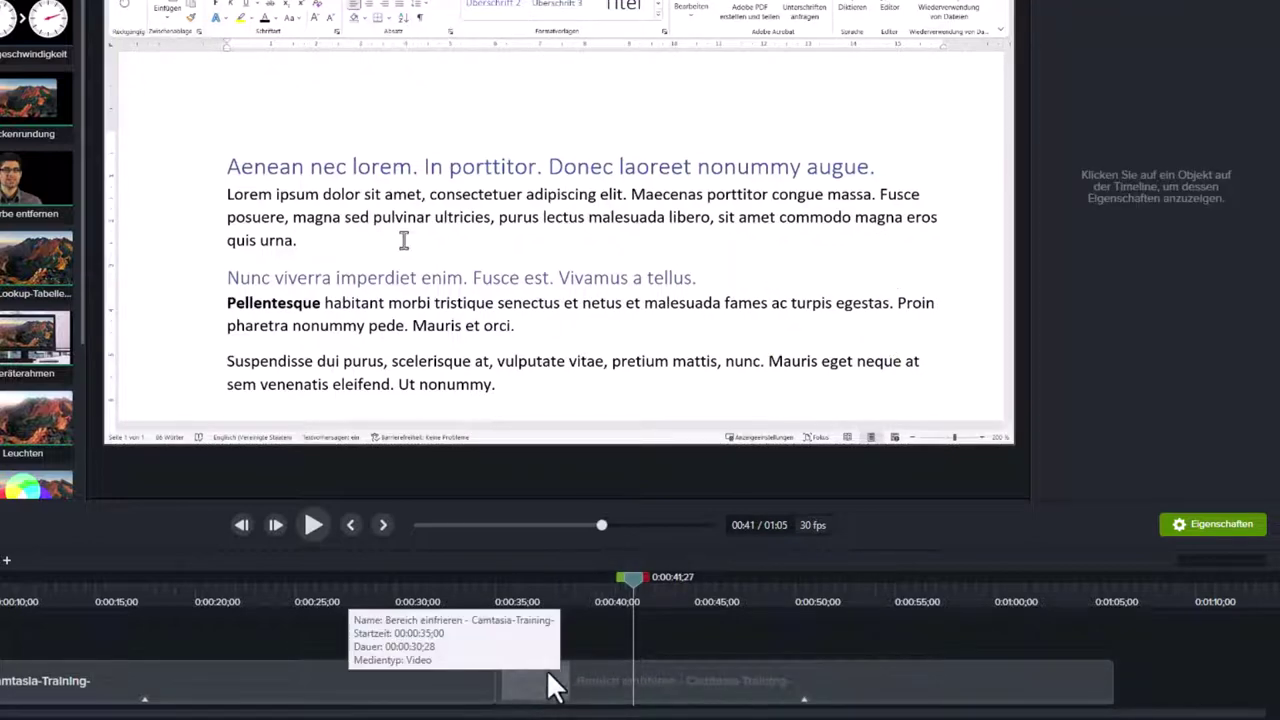
pyautogui.rightClick(497, 682)
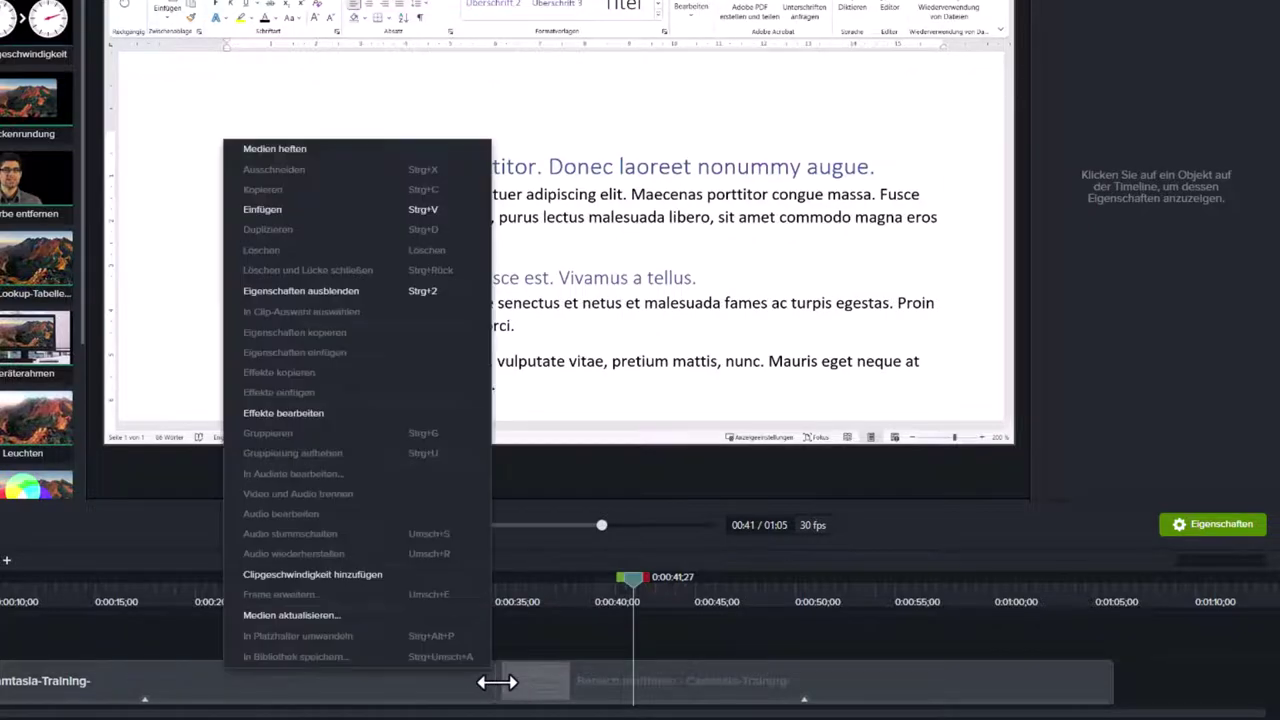
pyautogui.click(290, 146)
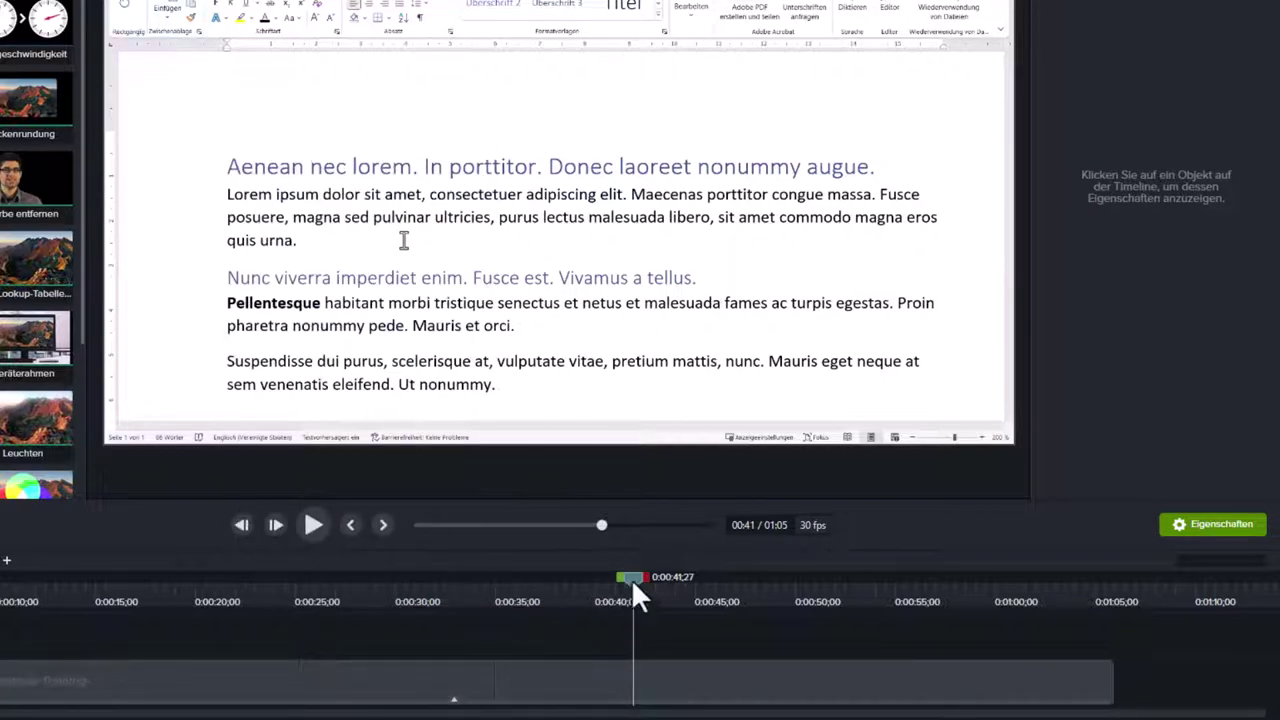
# Scrub through the stitched clip and expand its effects to check both Bereich einfrieren sections.
pyautogui.moveTo(631, 578); pyautogui.dragTo(851, 614)
pyautogui.moveTo(30, 605); pyautogui.dragTo(64, 606)
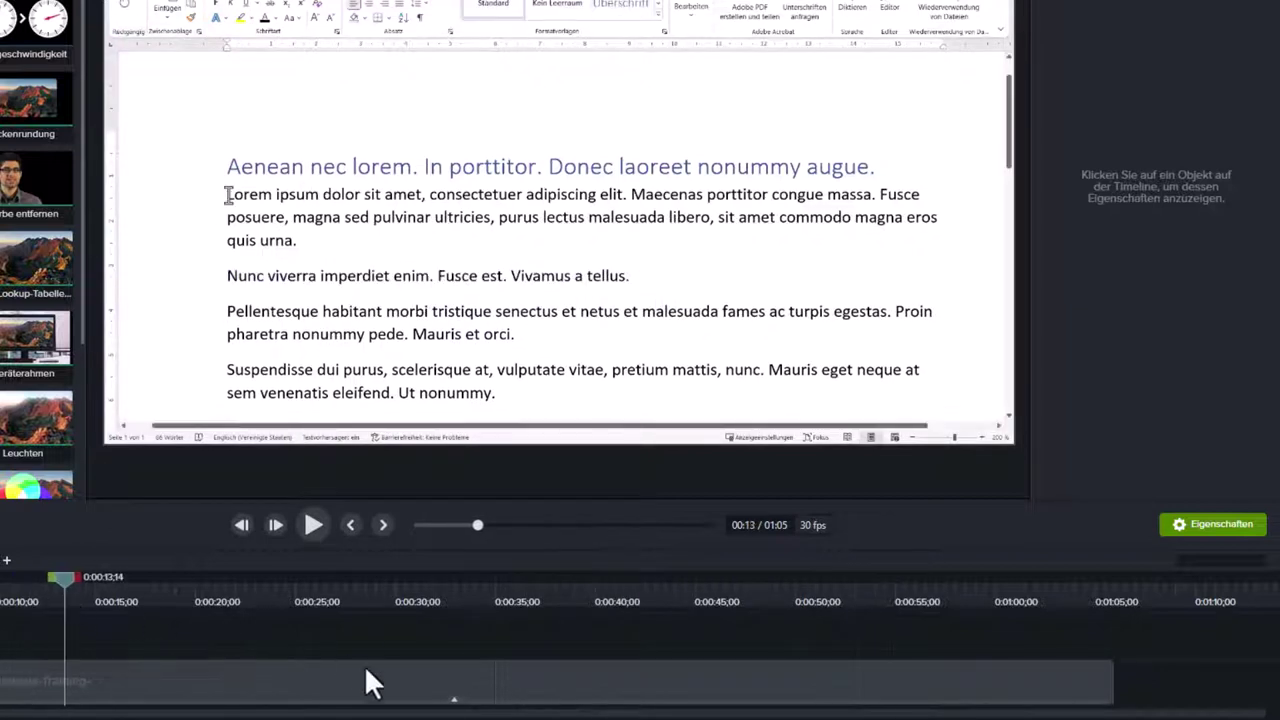
pyautogui.click(455, 708)
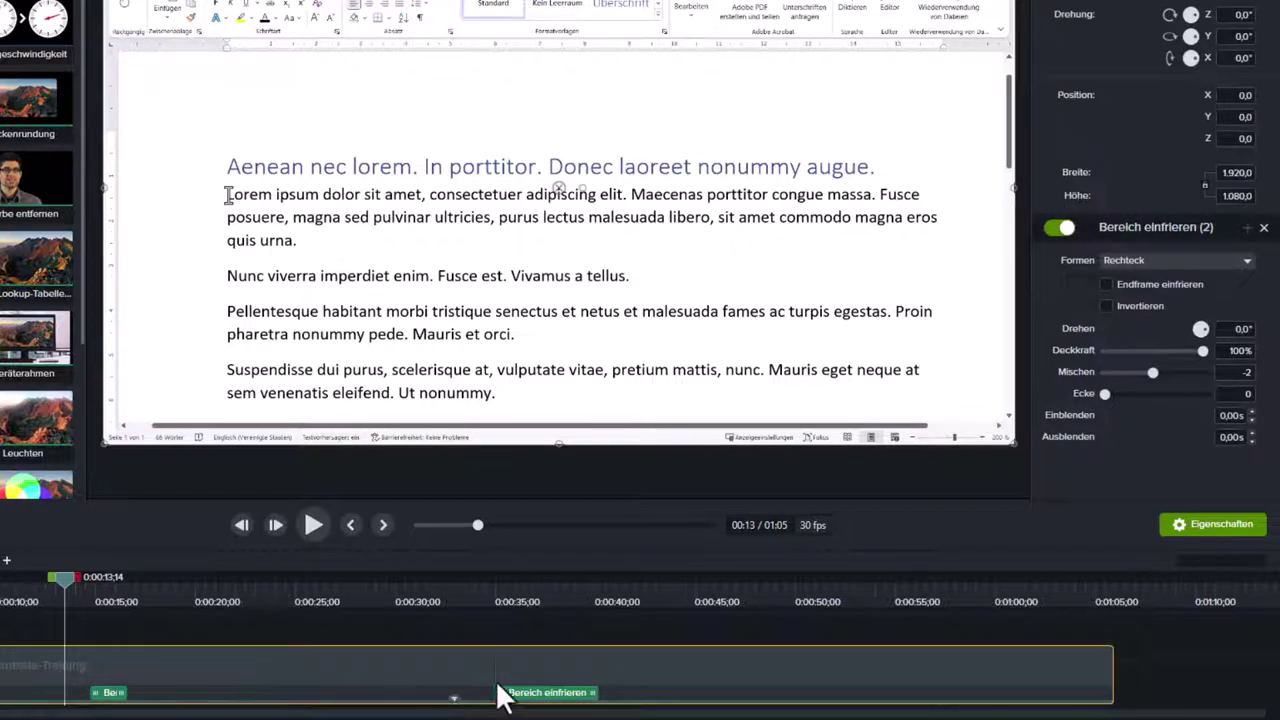
pyautogui.moveTo(67, 585); pyautogui.dragTo(112, 590)
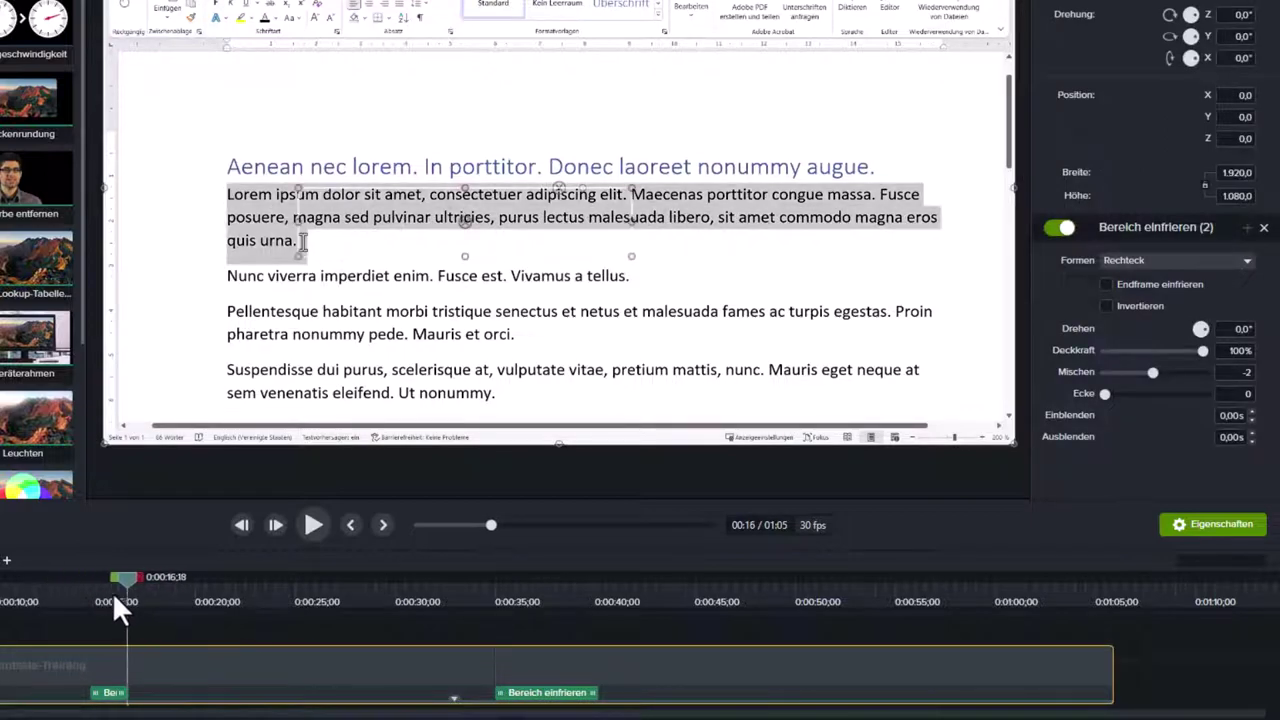
pyautogui.click(466, 595)
pyautogui.moveTo(485, 620); pyautogui.dragTo(113, 640)
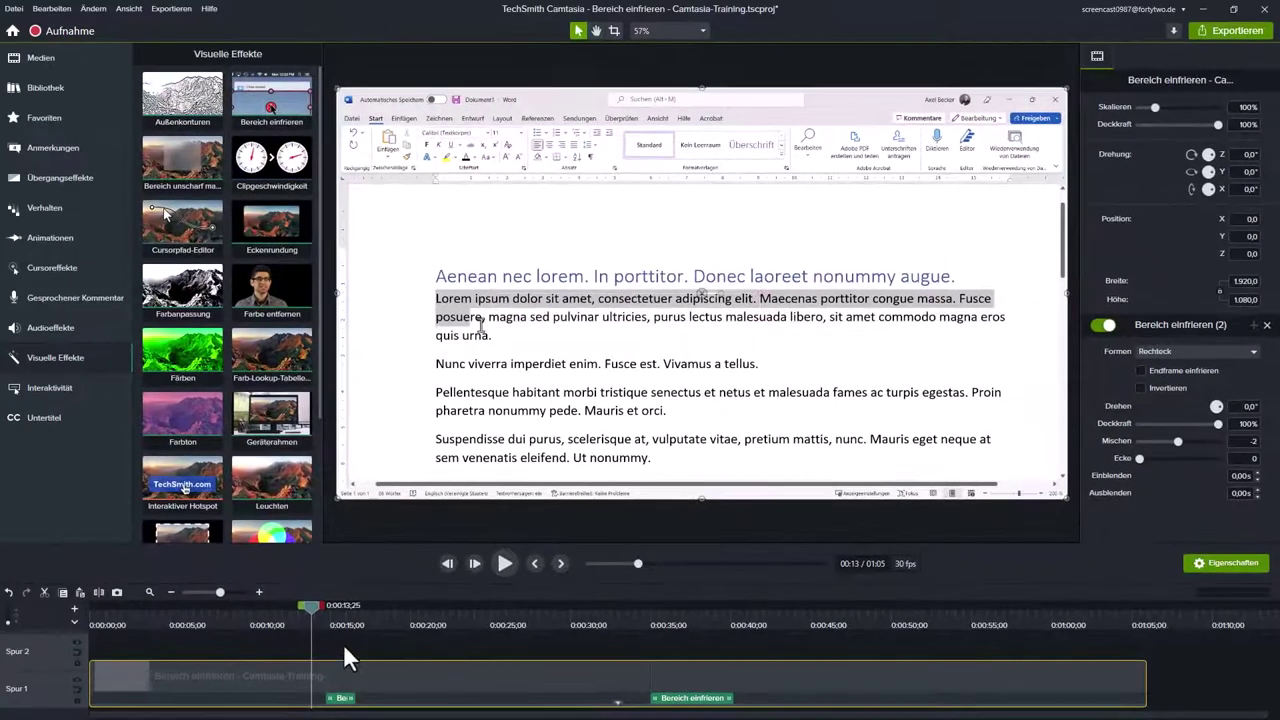
pyautogui.click(322, 641)
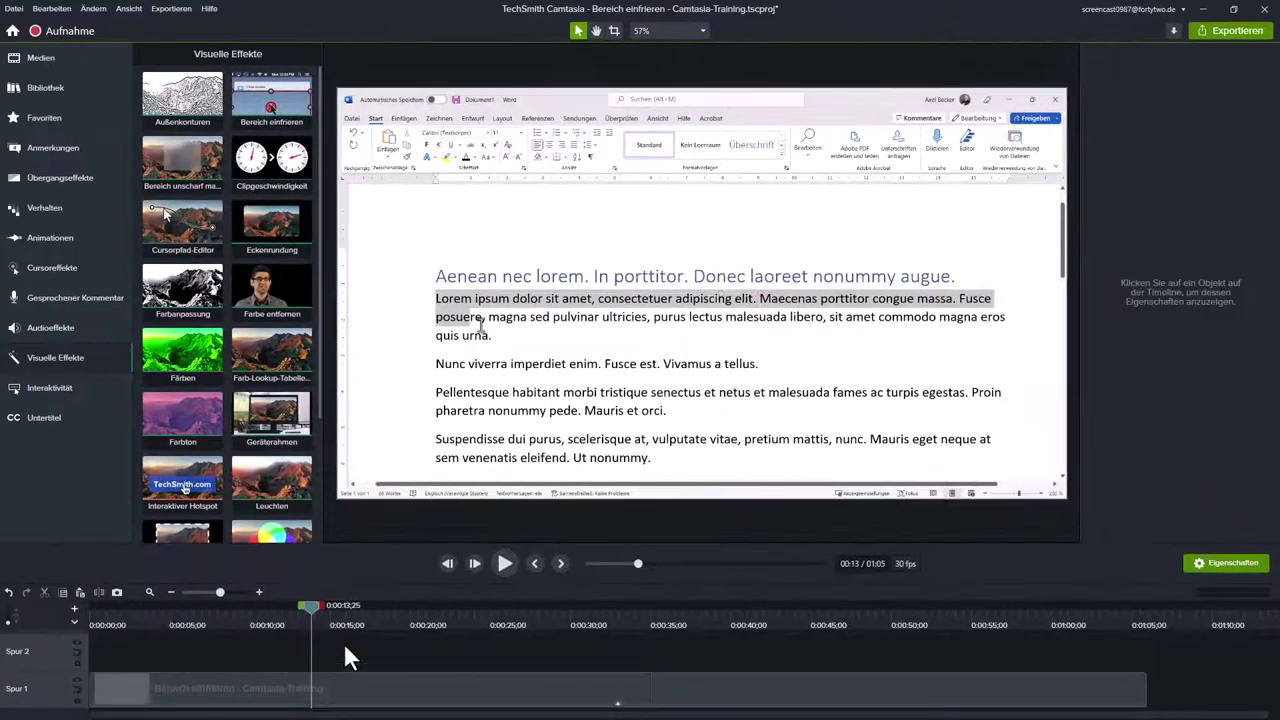